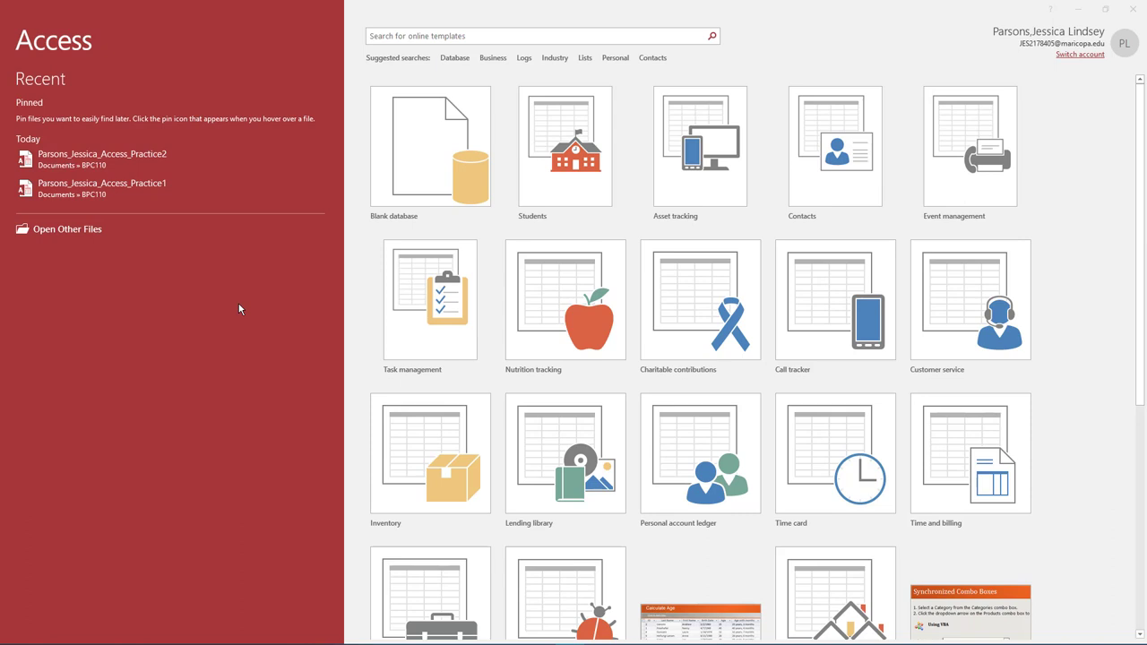
- Open the Practice2 database from the Recent list
left_click(159, 158)
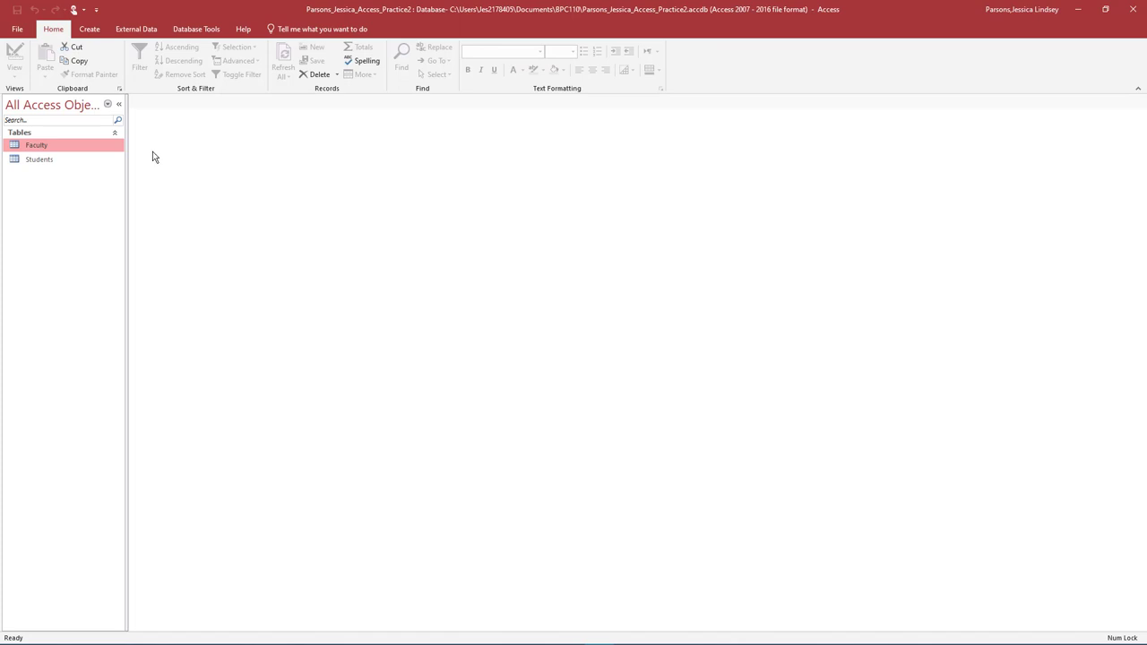
- Save a copy of the database as Practice3 in the BPC110 folder
left_click(18, 32)
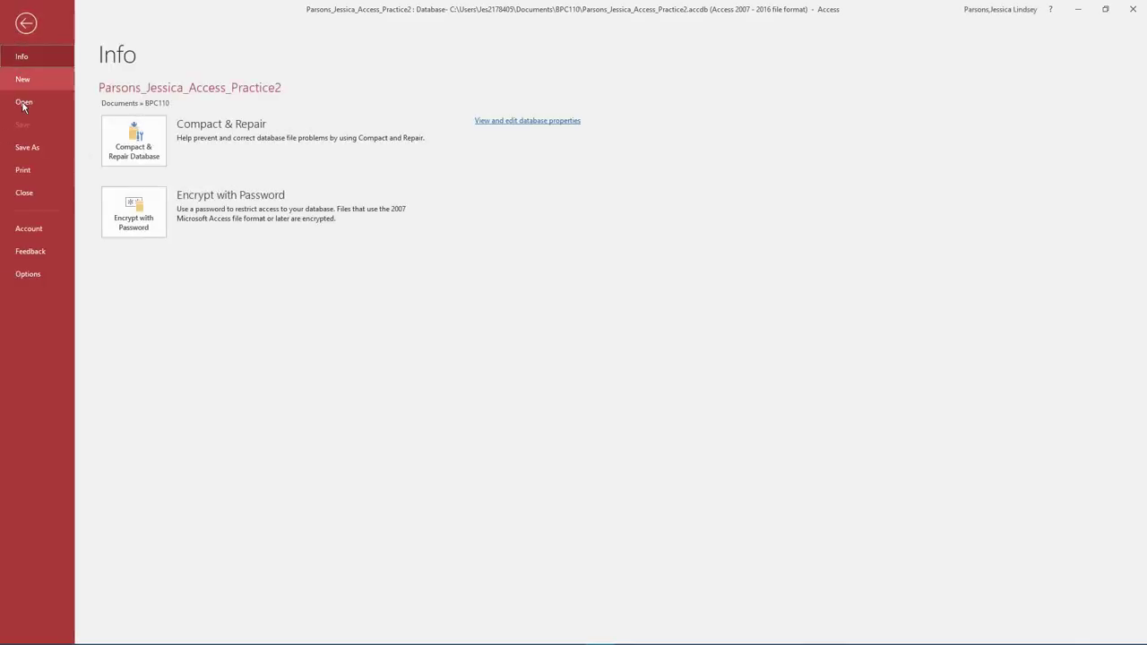
left_click(34, 149)
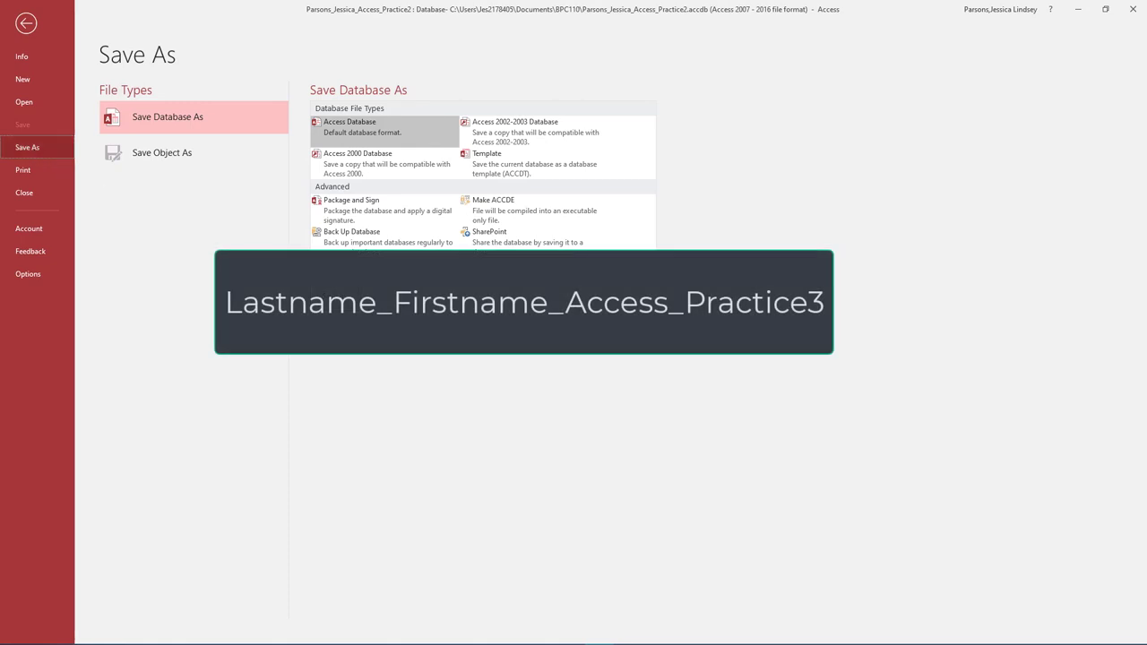
left_click(333, 285)
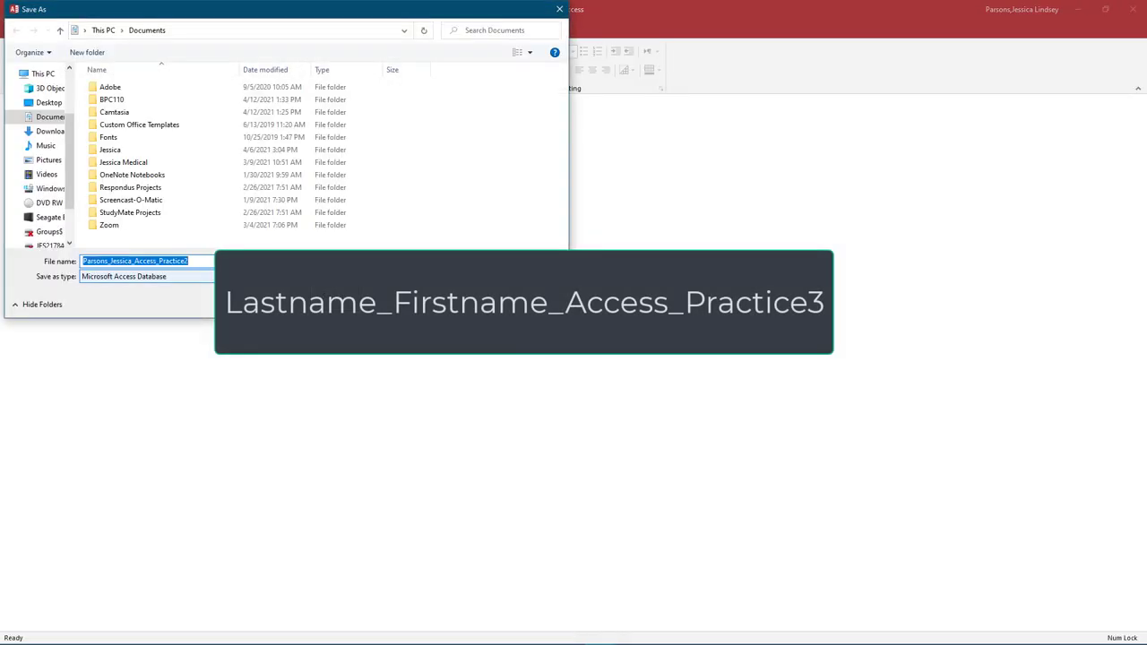
double_click(115, 99)
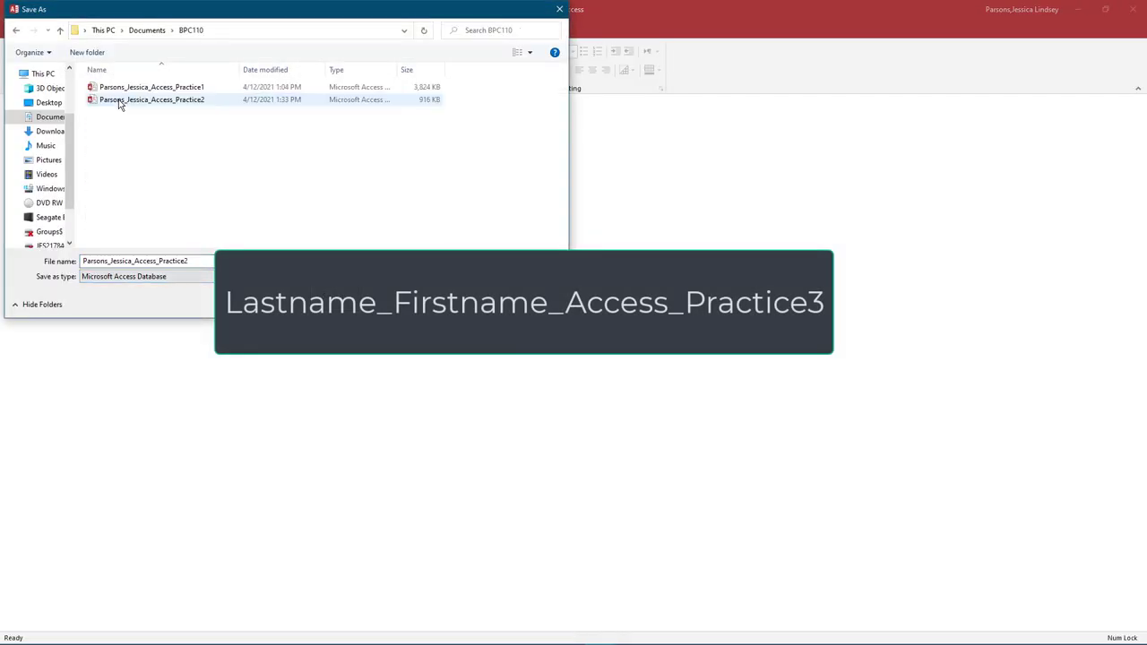
left_click(203, 261)
left_click(204, 260)
key("BackSpace")
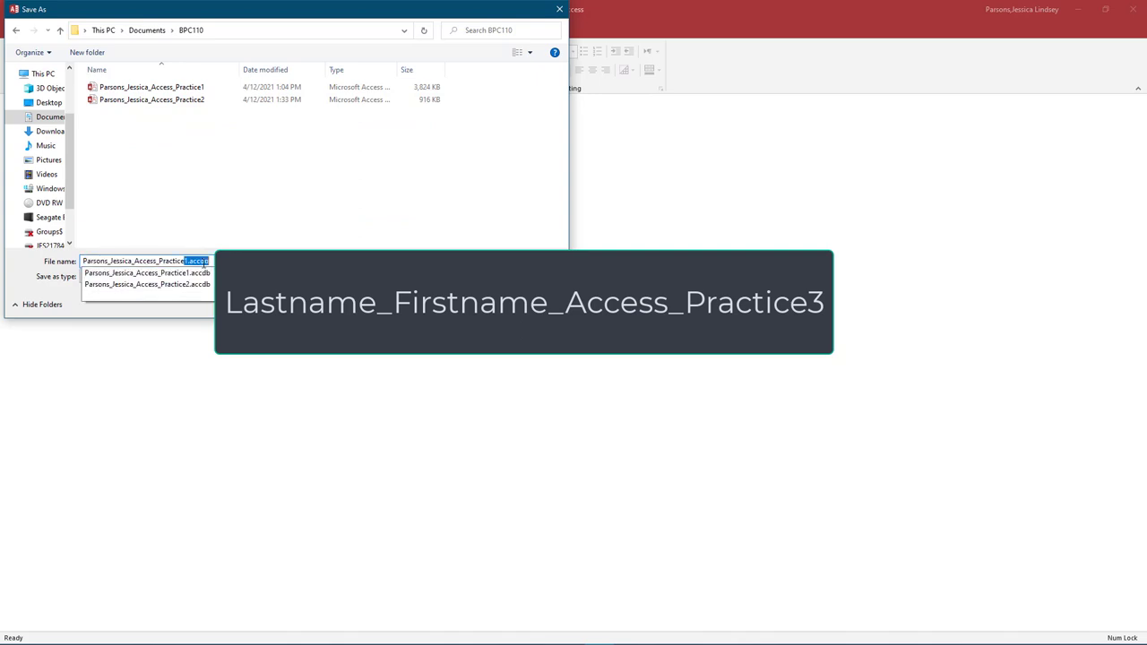
type("3")
left_click(463, 303)
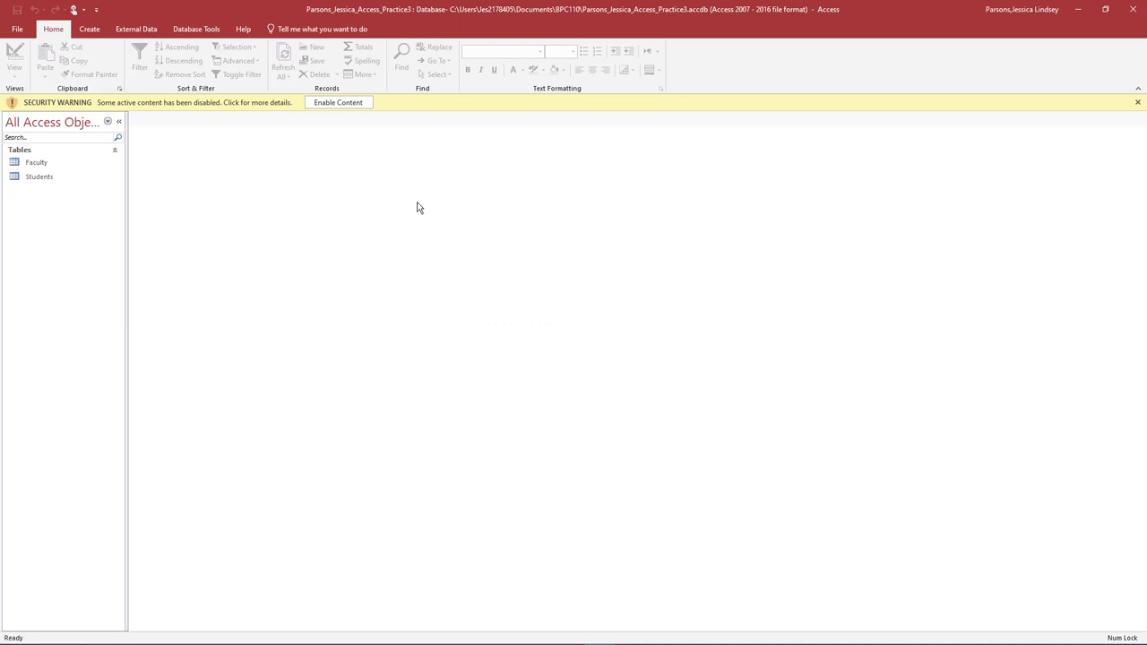
- Enable content, view the Students and Faculty tables, then close them
left_click(338, 102)
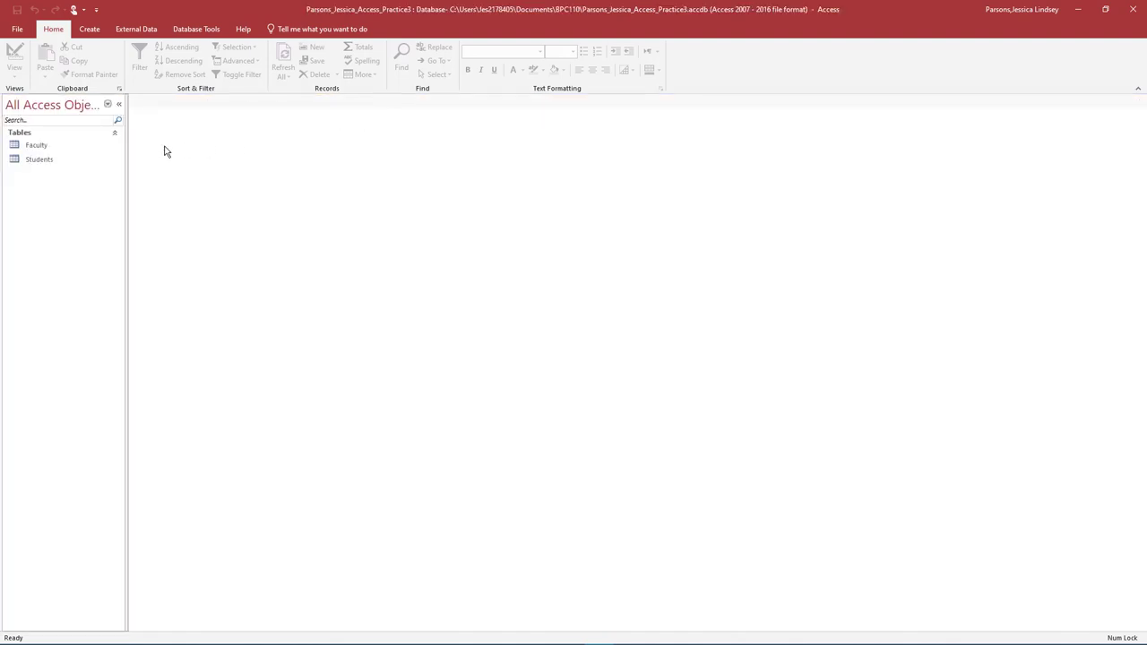
double_click(40, 160)
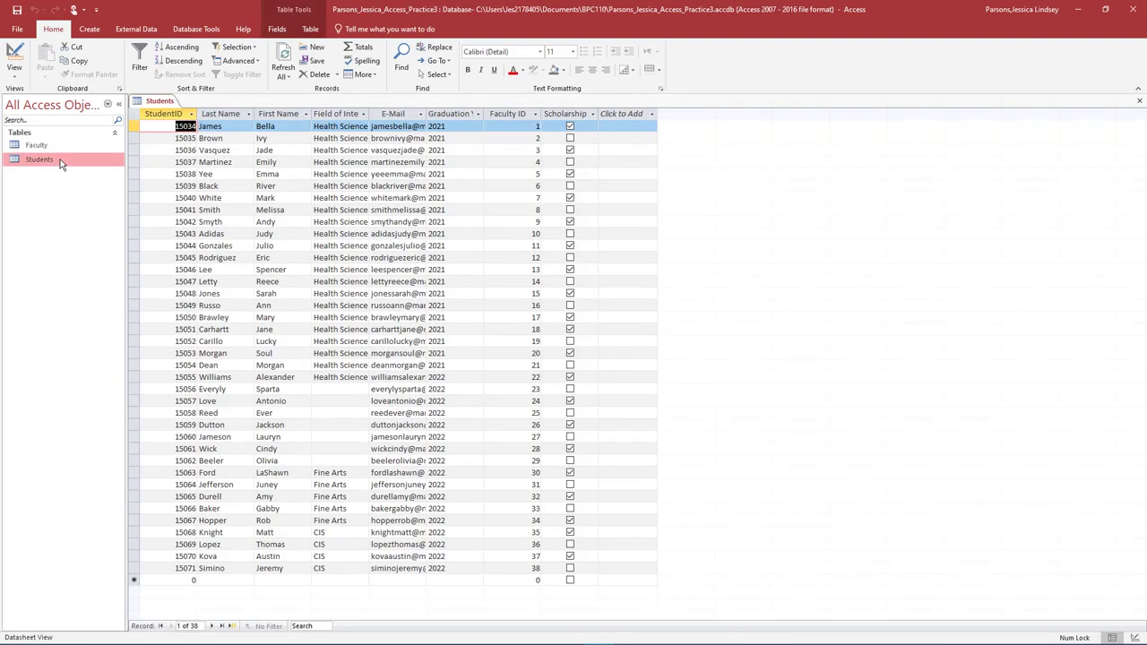
double_click(60, 150)
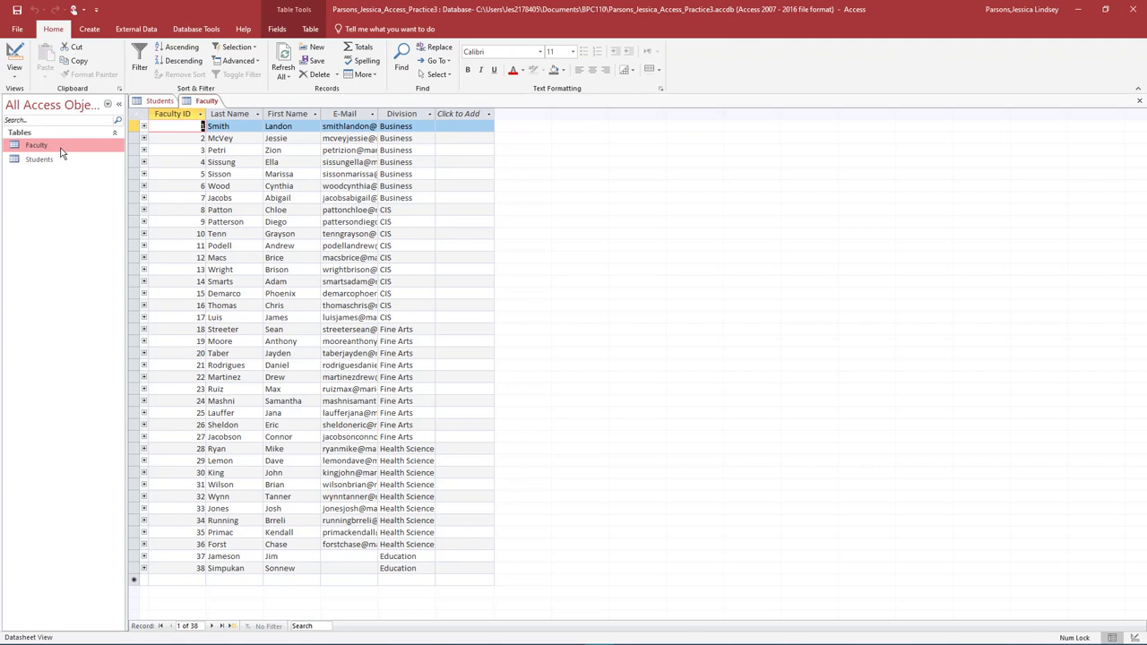
left_click(1139, 101)
left_click(1139, 100)
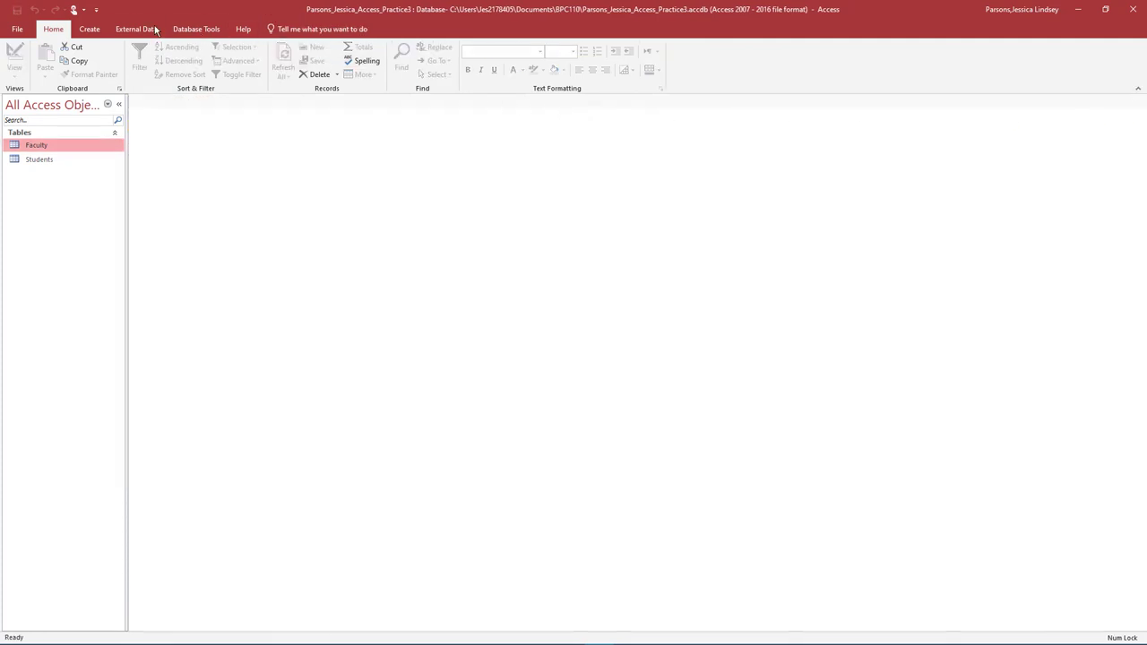
- Start a Simple Query Wizard on Students with StudentID, Last Name and First Name
left_click(90, 29)
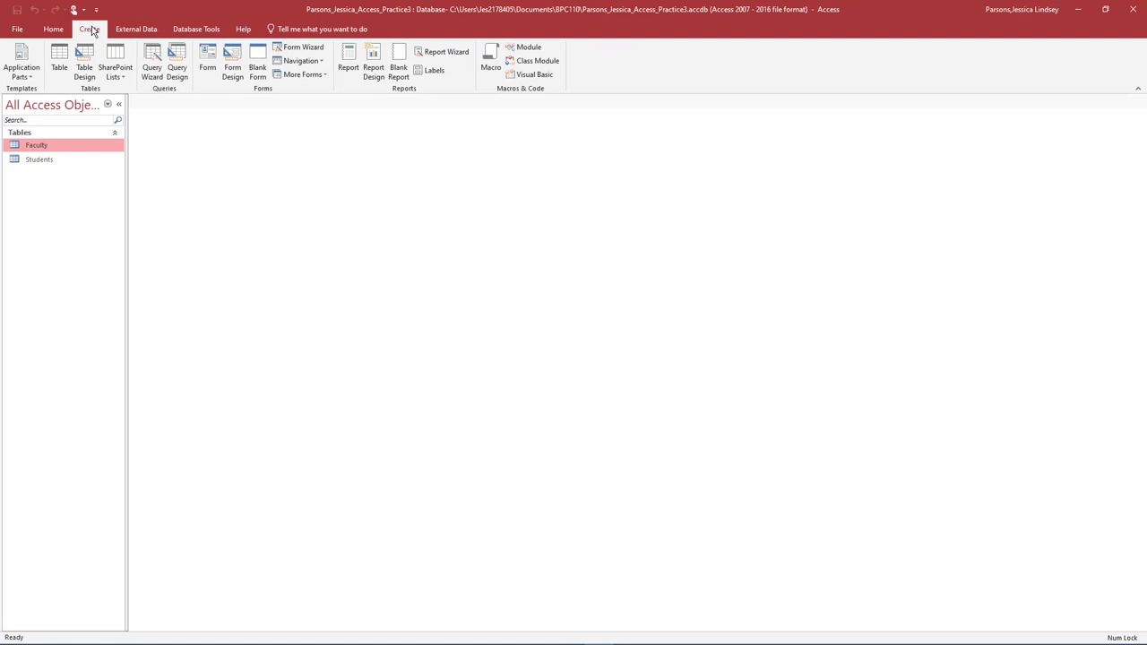
left_click(151, 67)
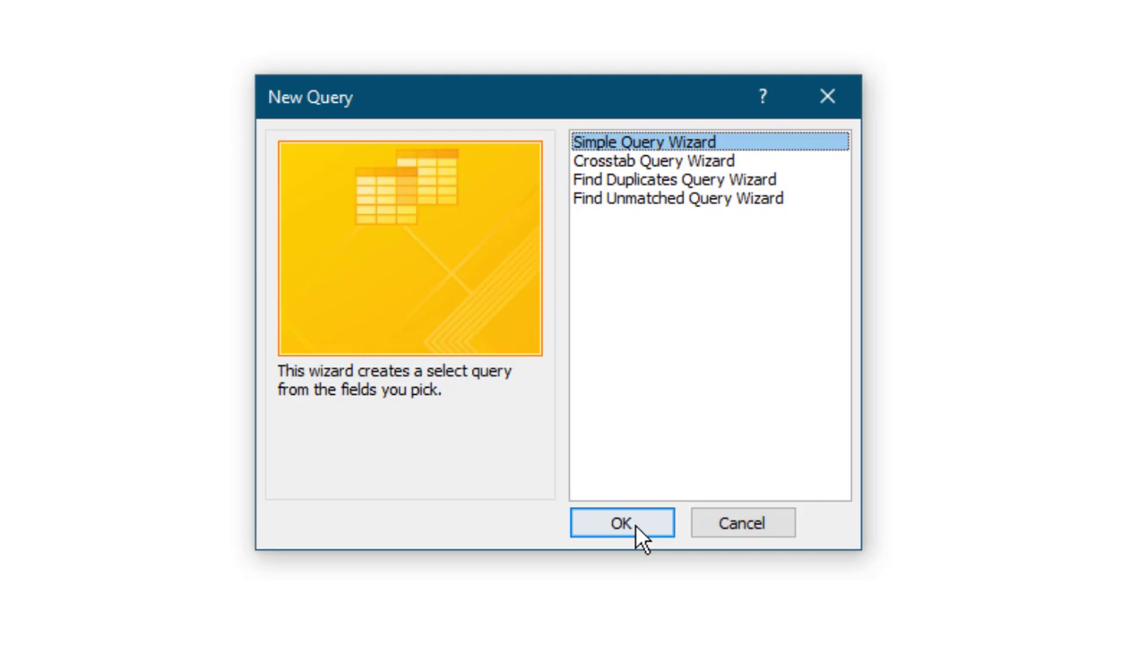
left_click(635, 525)
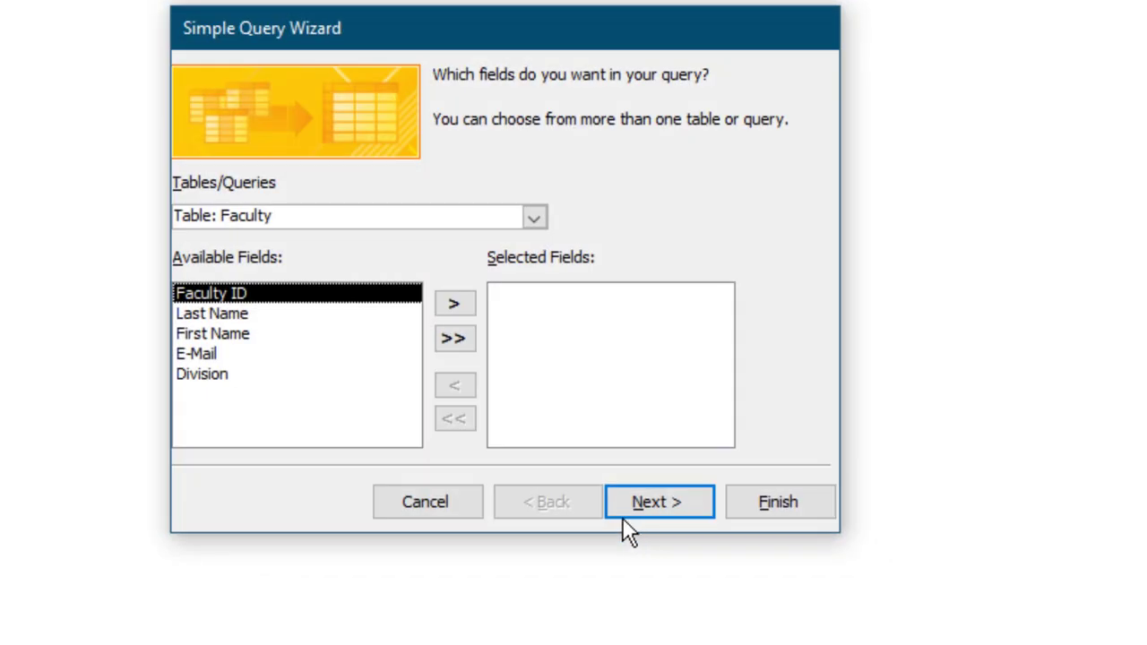
left_click(534, 218)
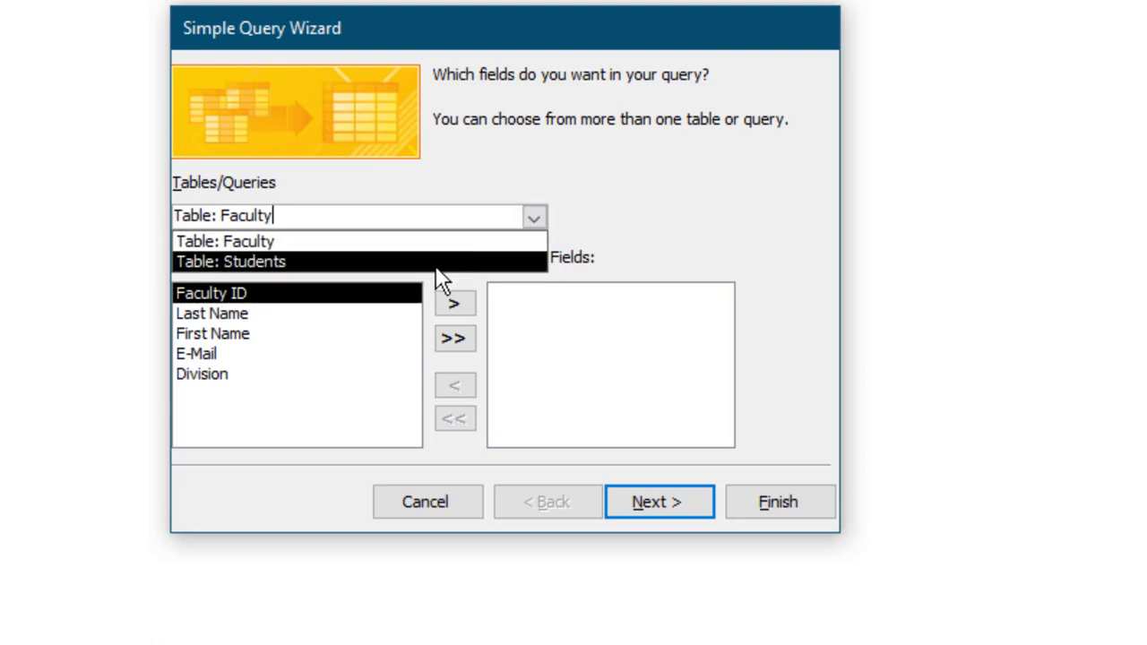
left_click(436, 262)
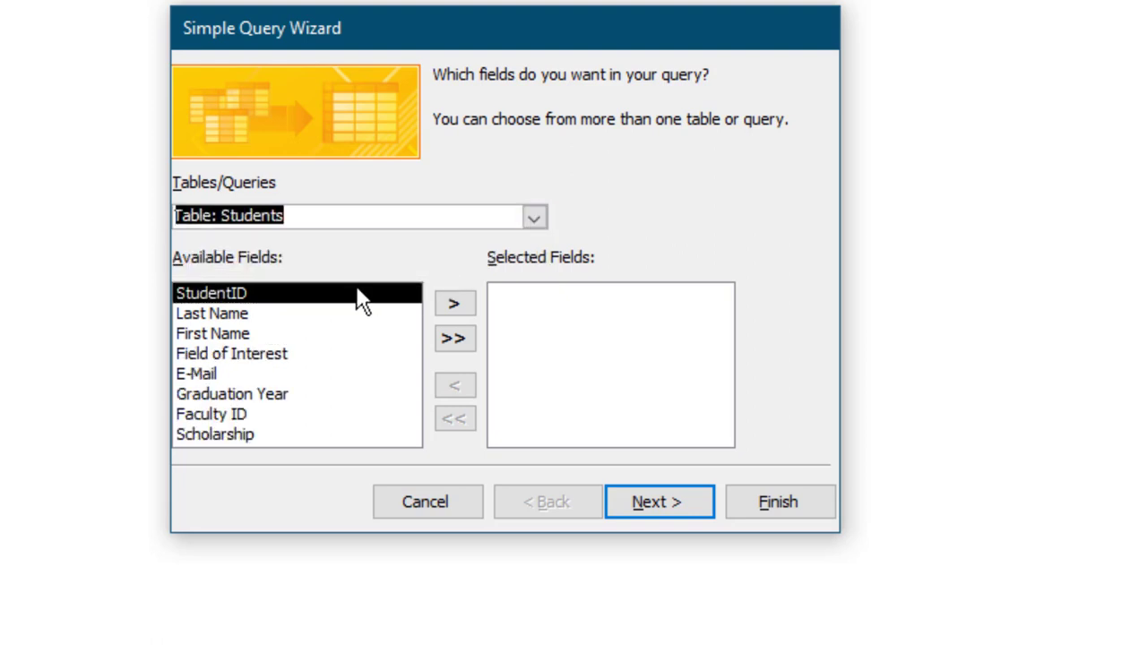
double_click(297, 300)
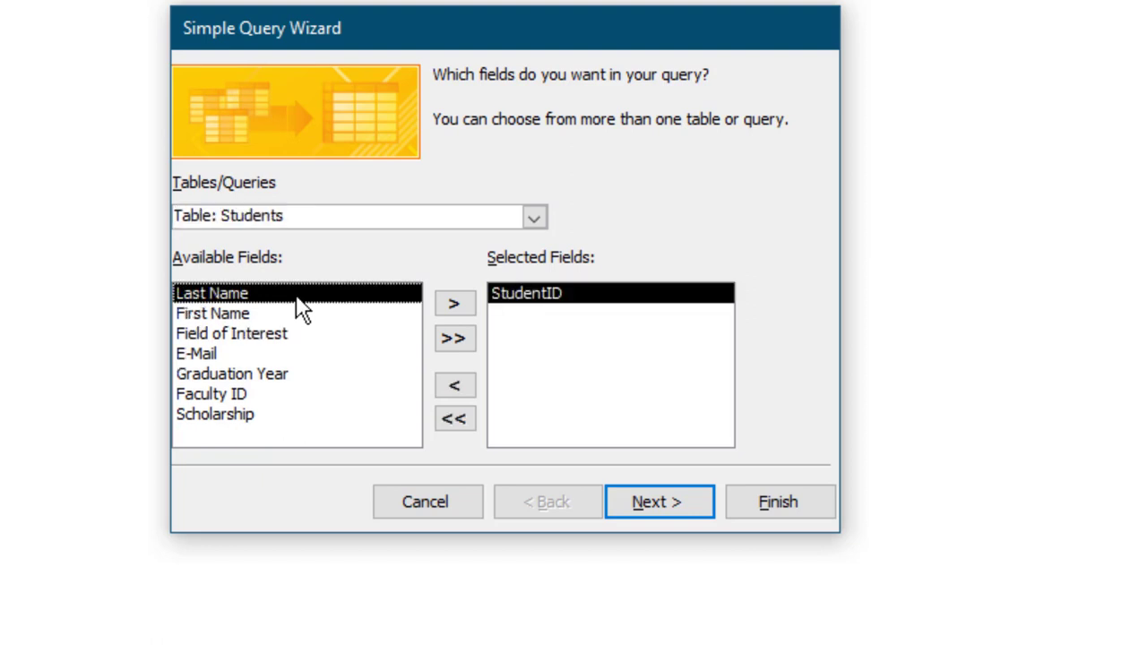
double_click(297, 299)
double_click(296, 300)
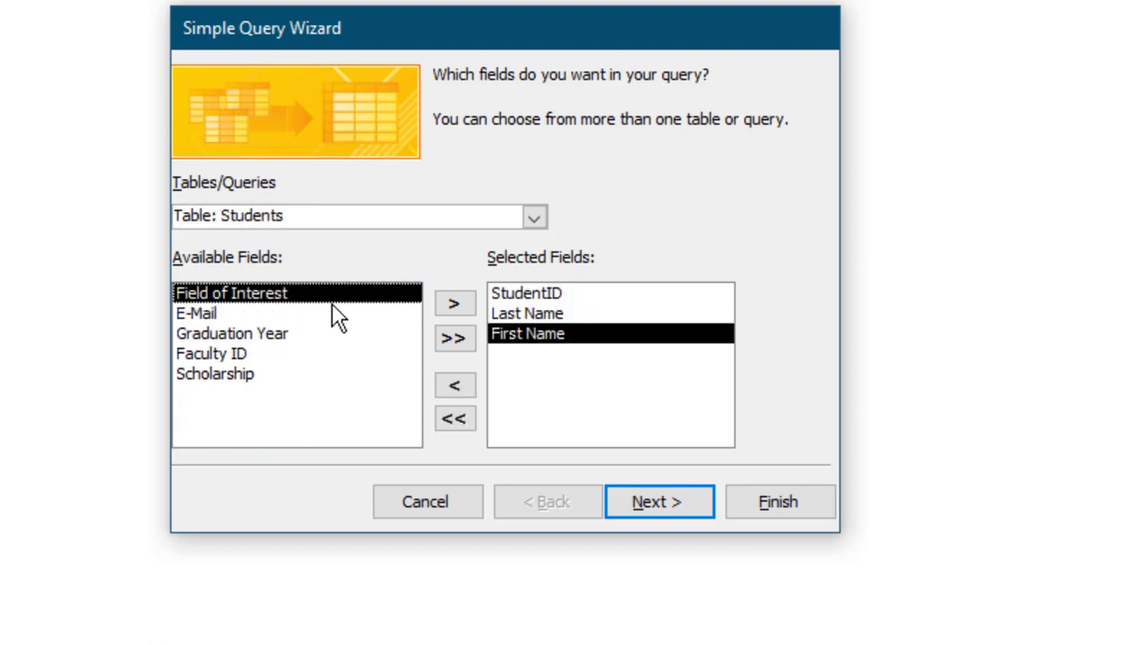
- Title the query Honors Student List and finish the wizard
left_click(671, 498)
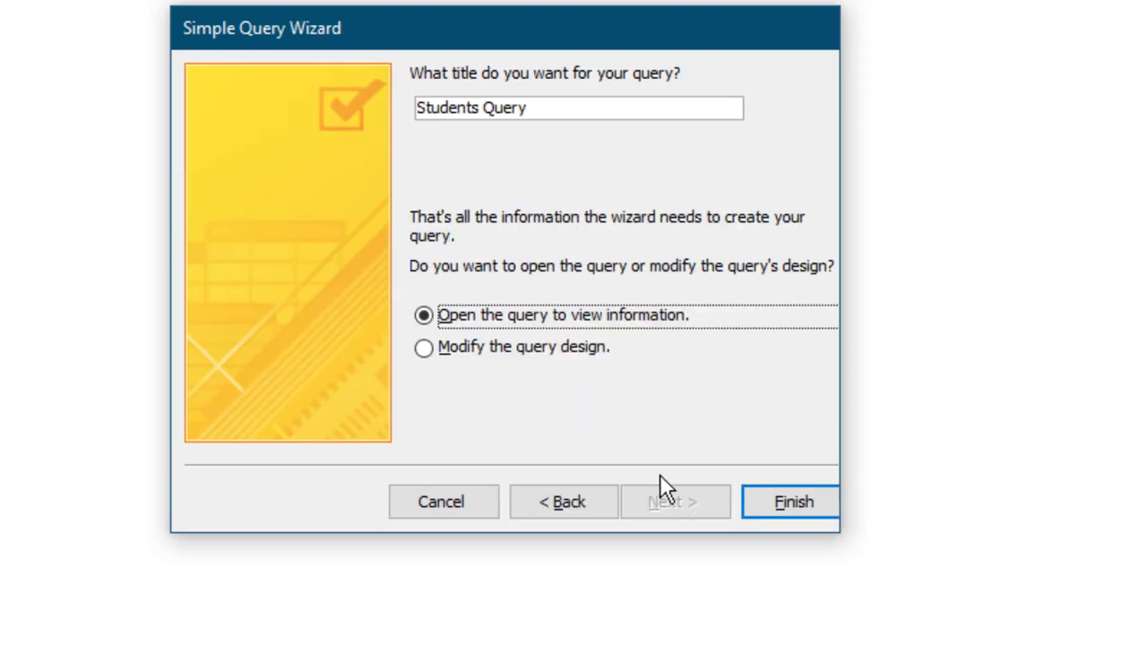
left_click(541, 107)
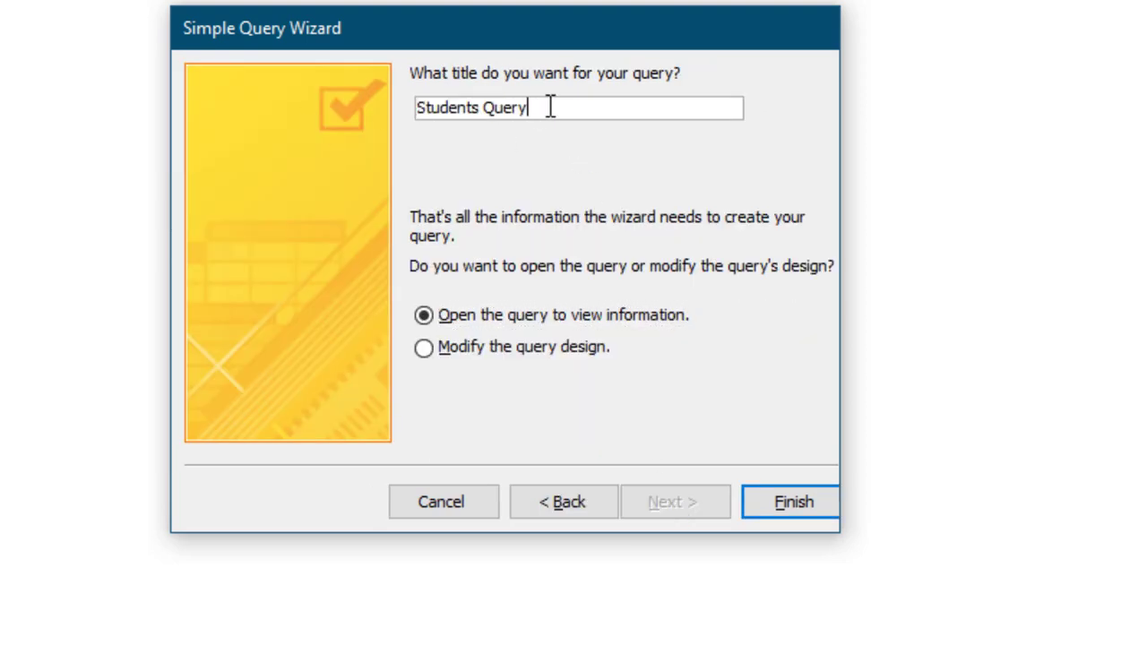
left_click_drag(550, 107, 389, 105)
type("Honors Student List")
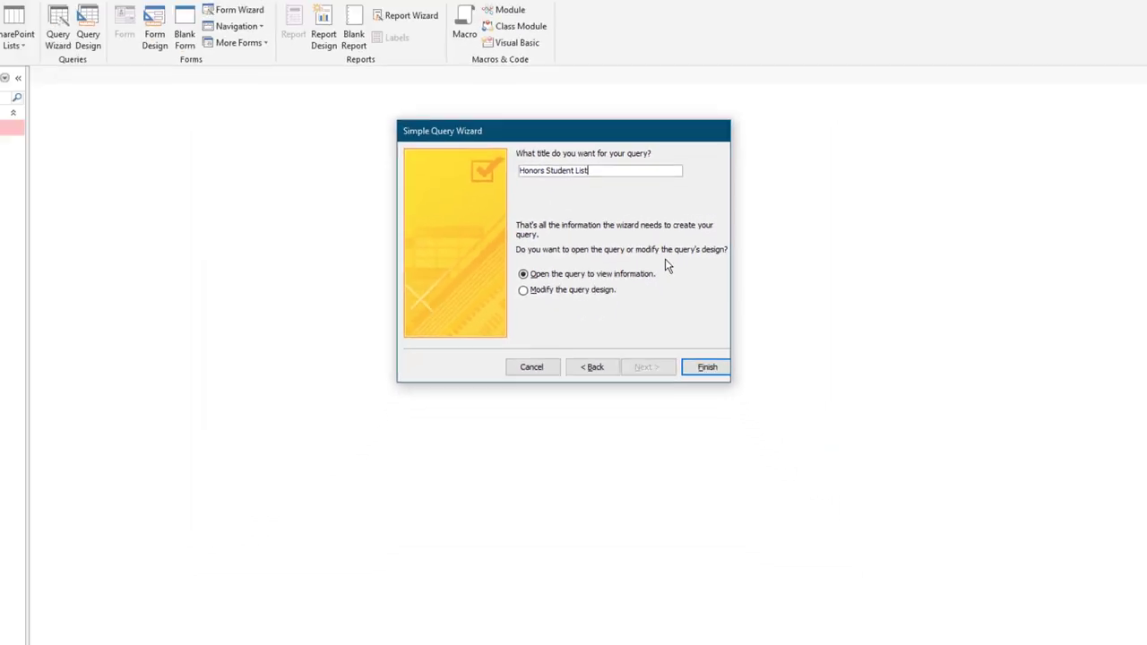
left_click(707, 366)
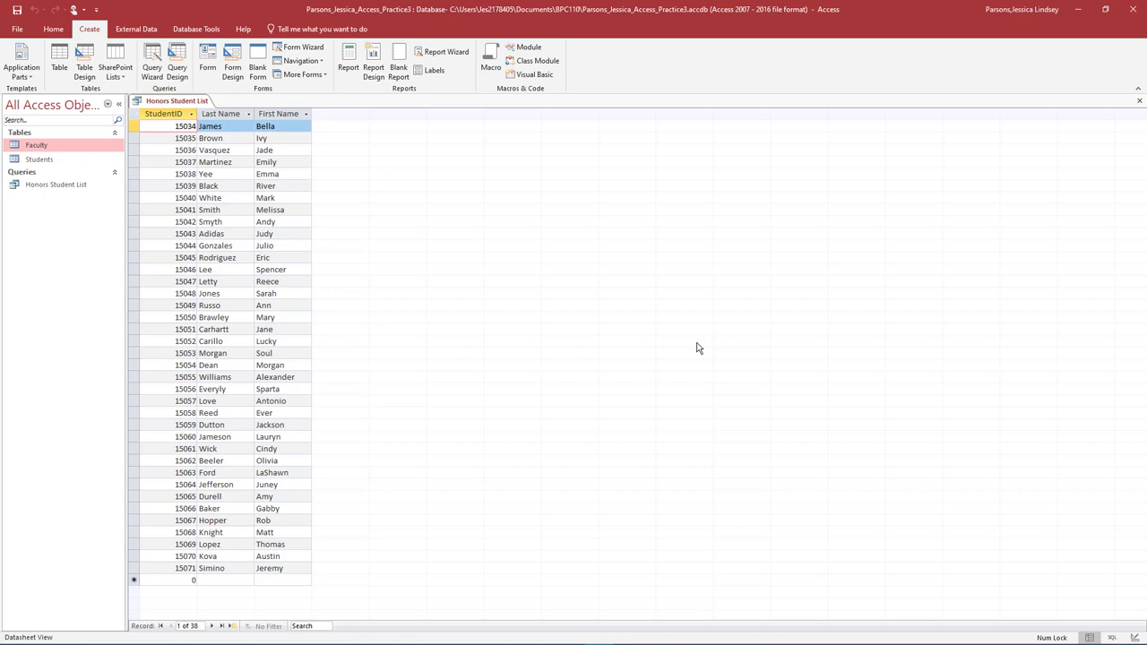
- Browse the query records and sort them A to Z by Last Name
double_click(211, 625)
left_click(223, 626)
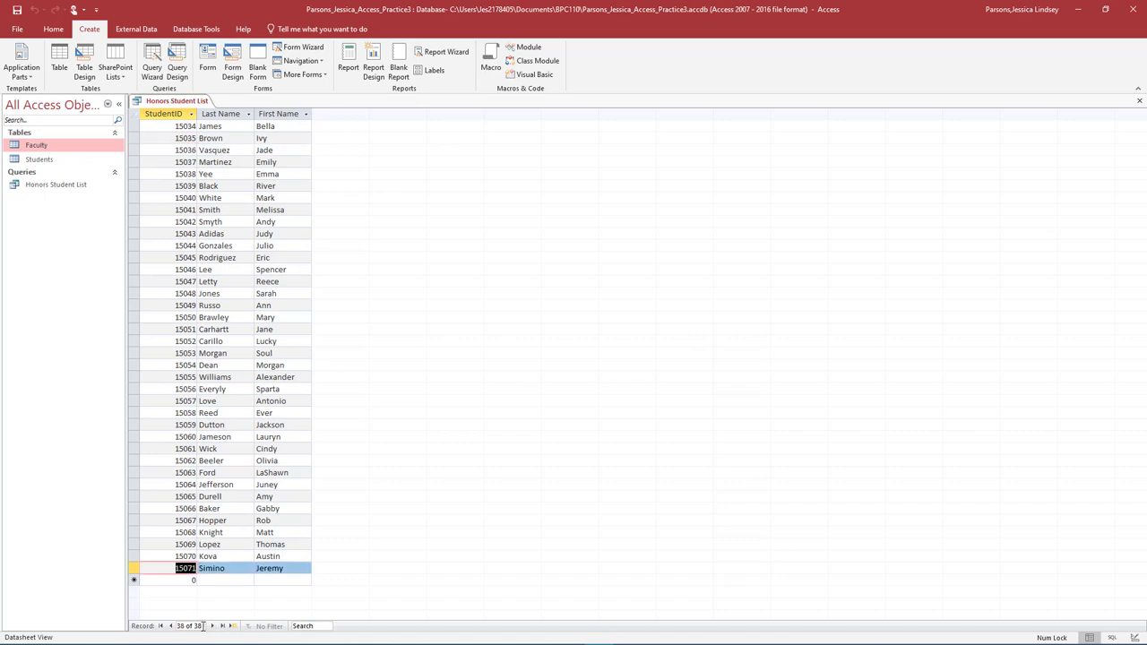
left_click(160, 625)
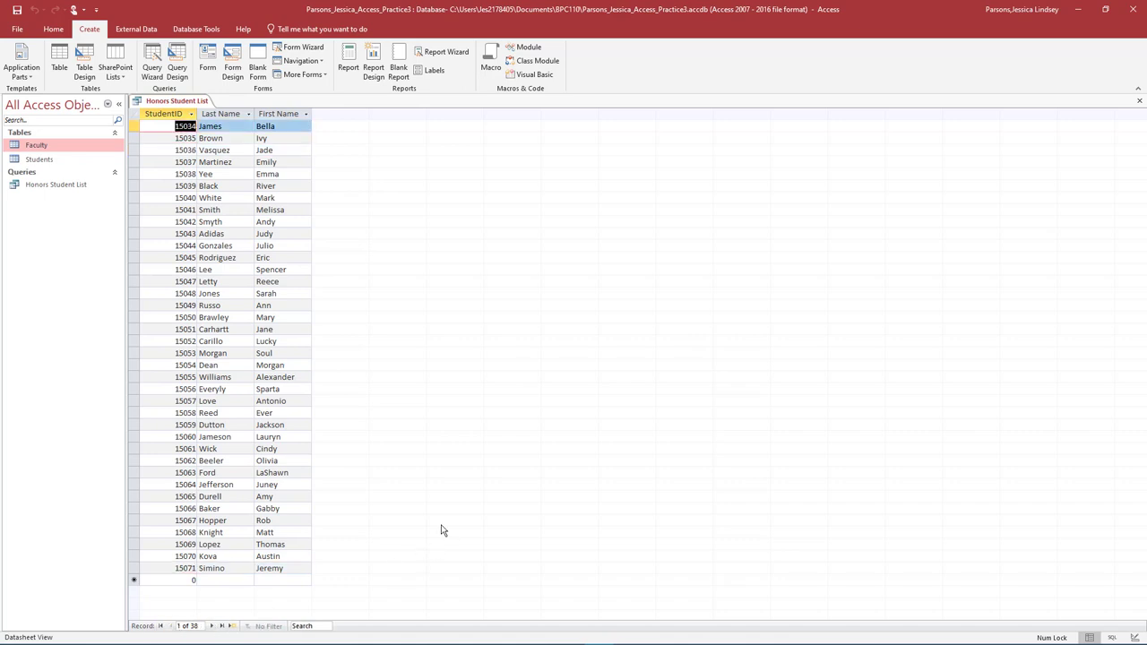
left_click(249, 115)
left_click(264, 128)
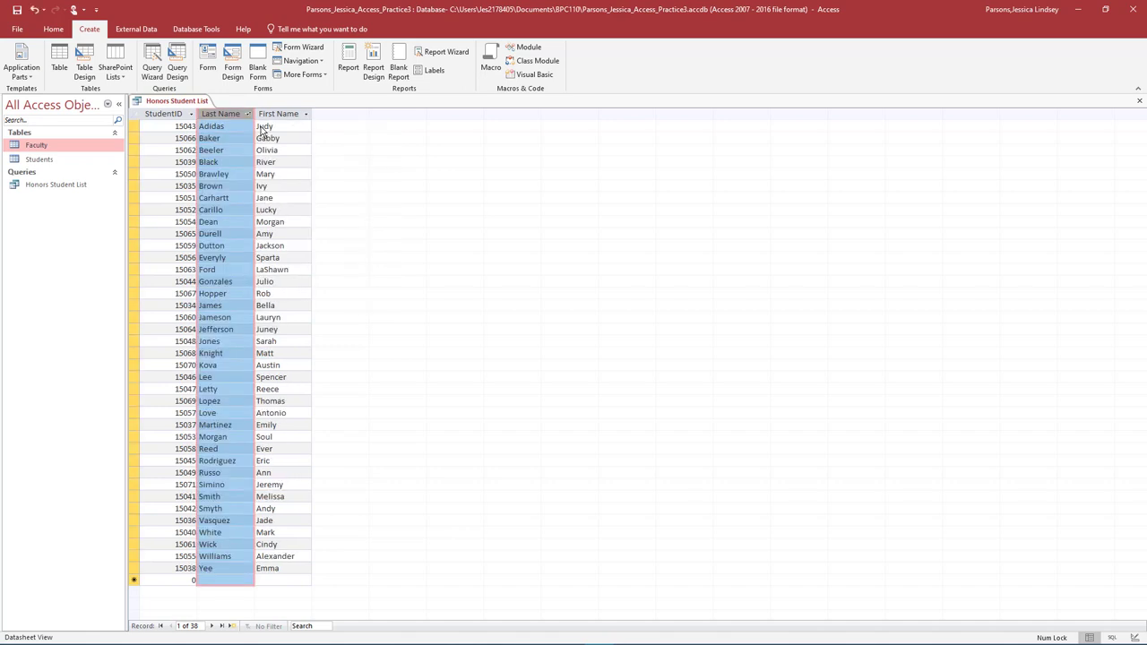
- Switch to Design View, then close the query, saving its design changes
left_click(45, 30)
left_click(14, 61)
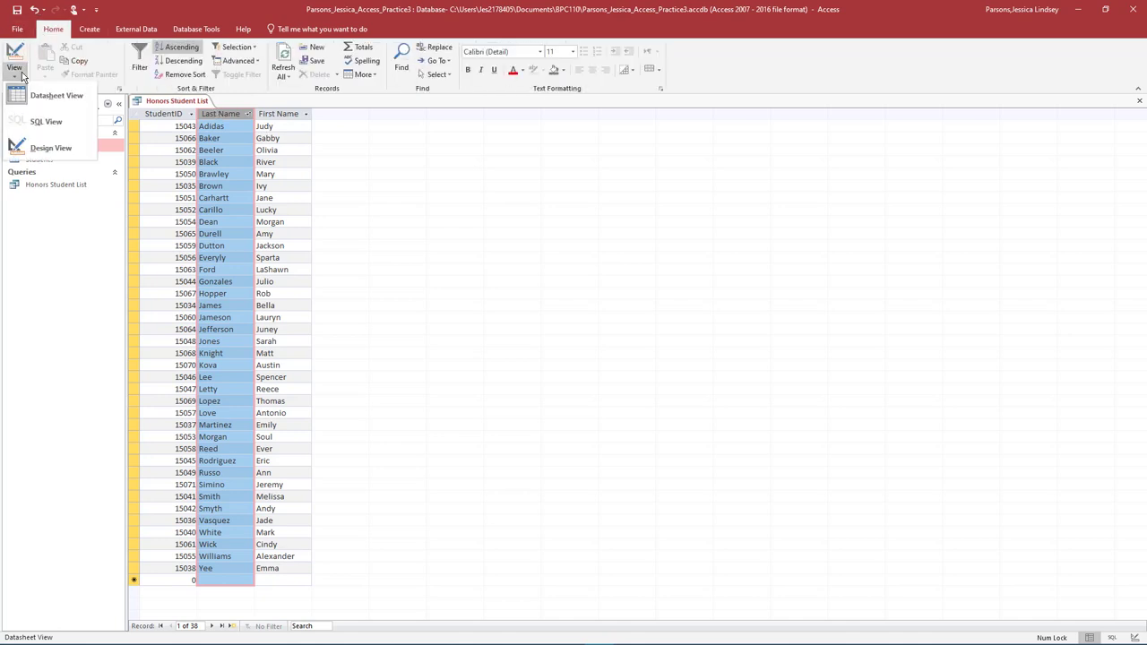
left_click(28, 152)
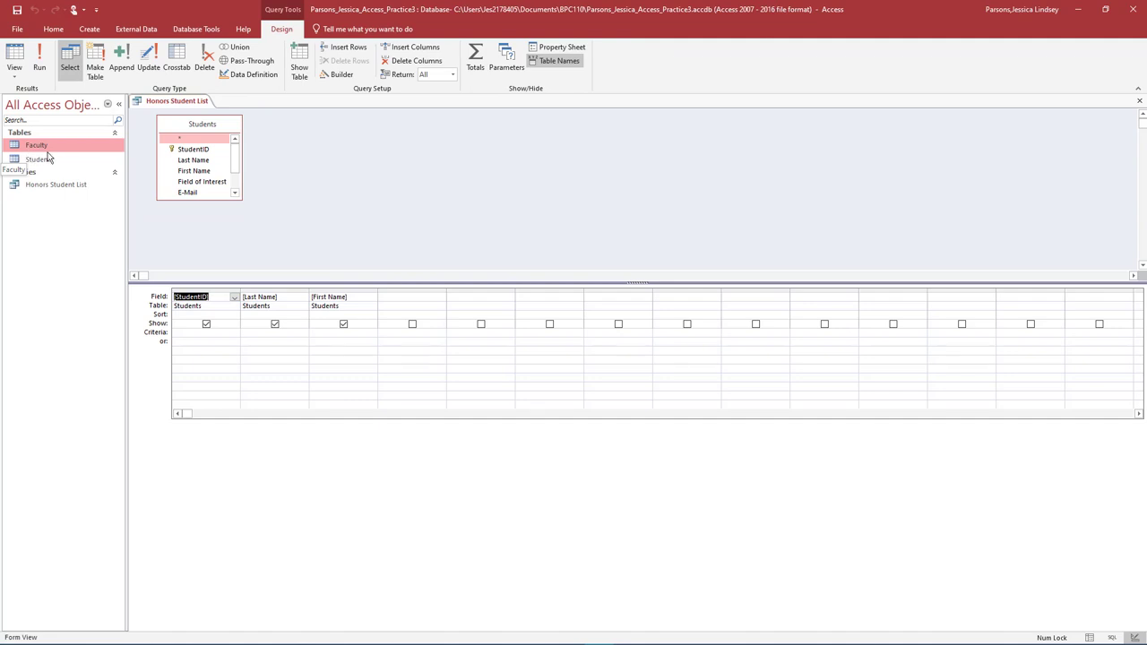
left_click(1139, 100)
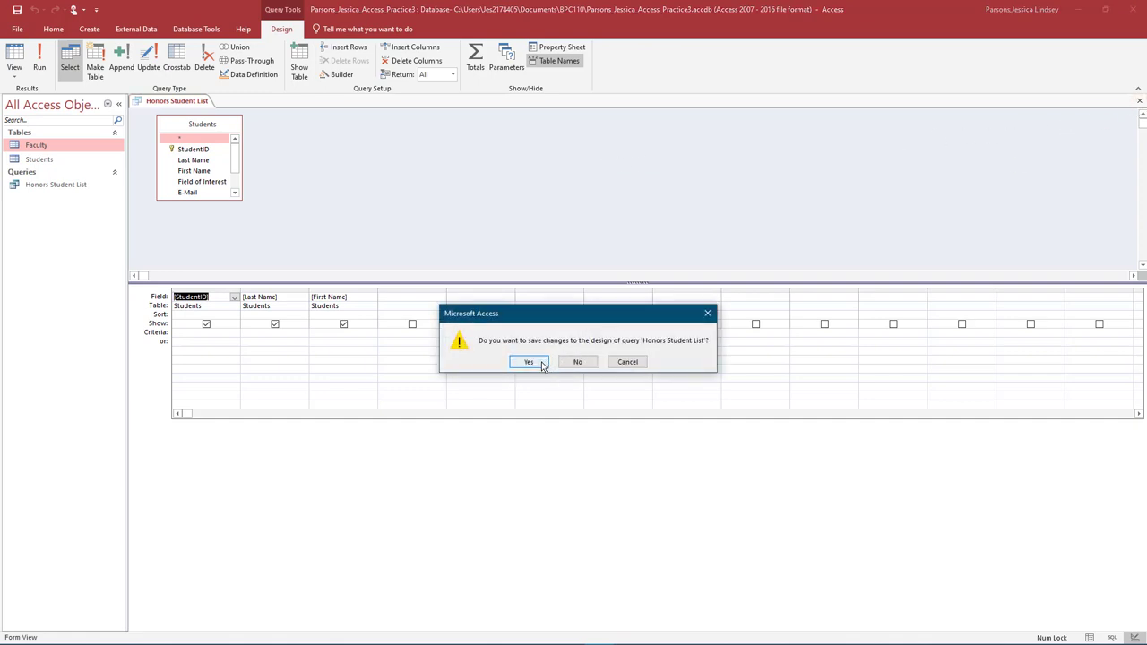
left_click(530, 362)
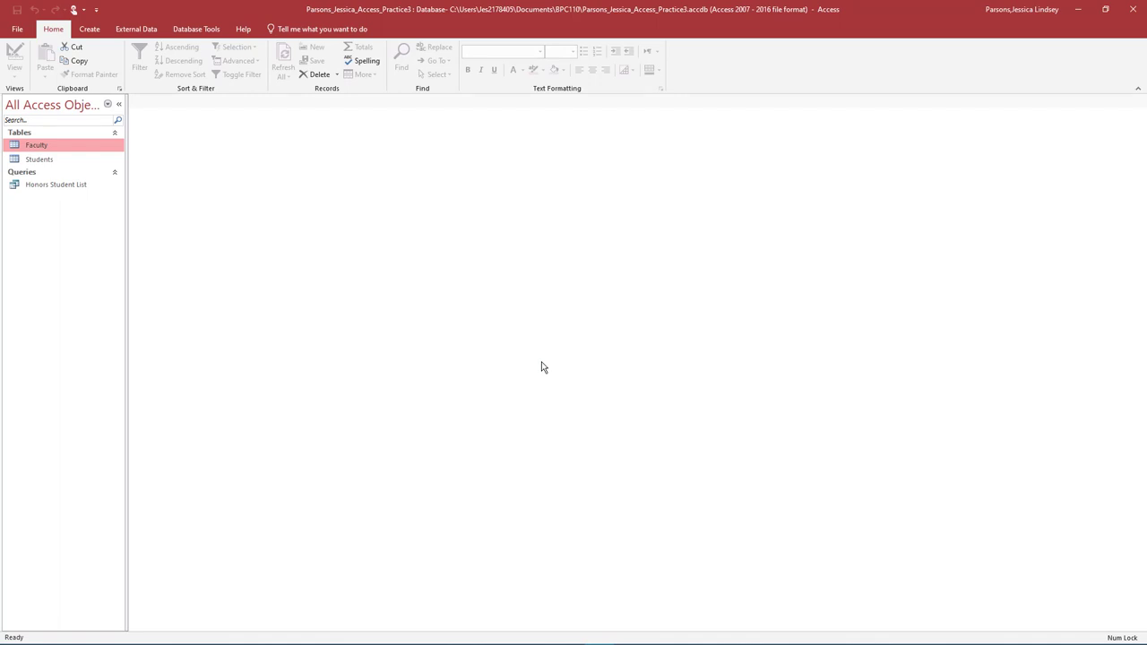
- Create a blank query in Design View with the Students table added
left_click(98, 33)
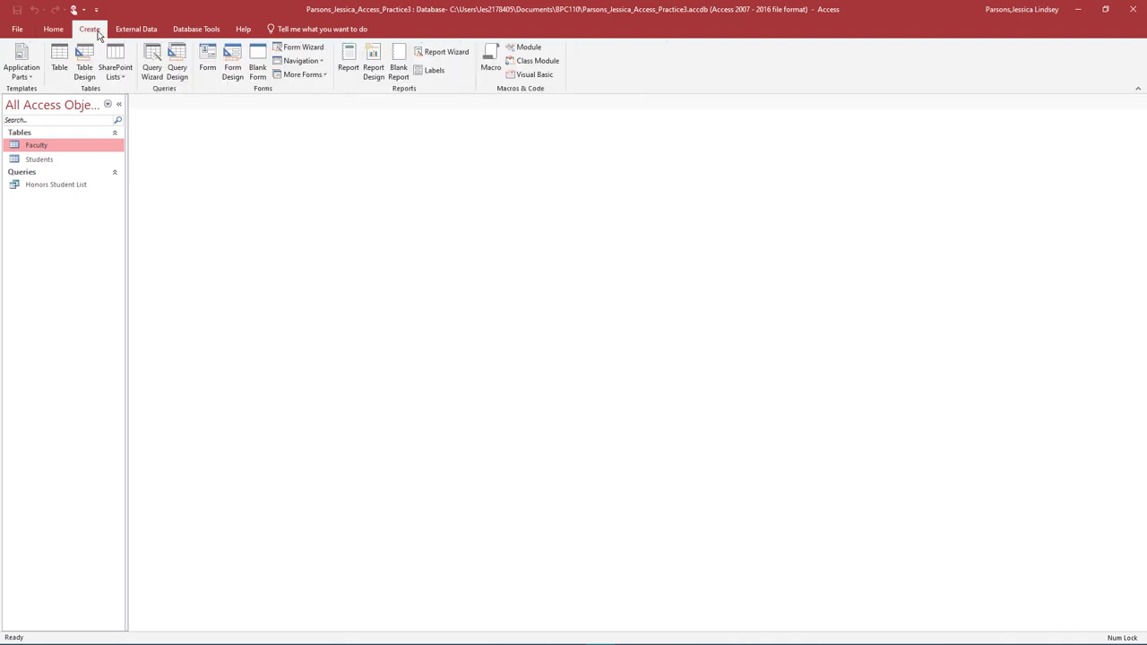
left_click(177, 70)
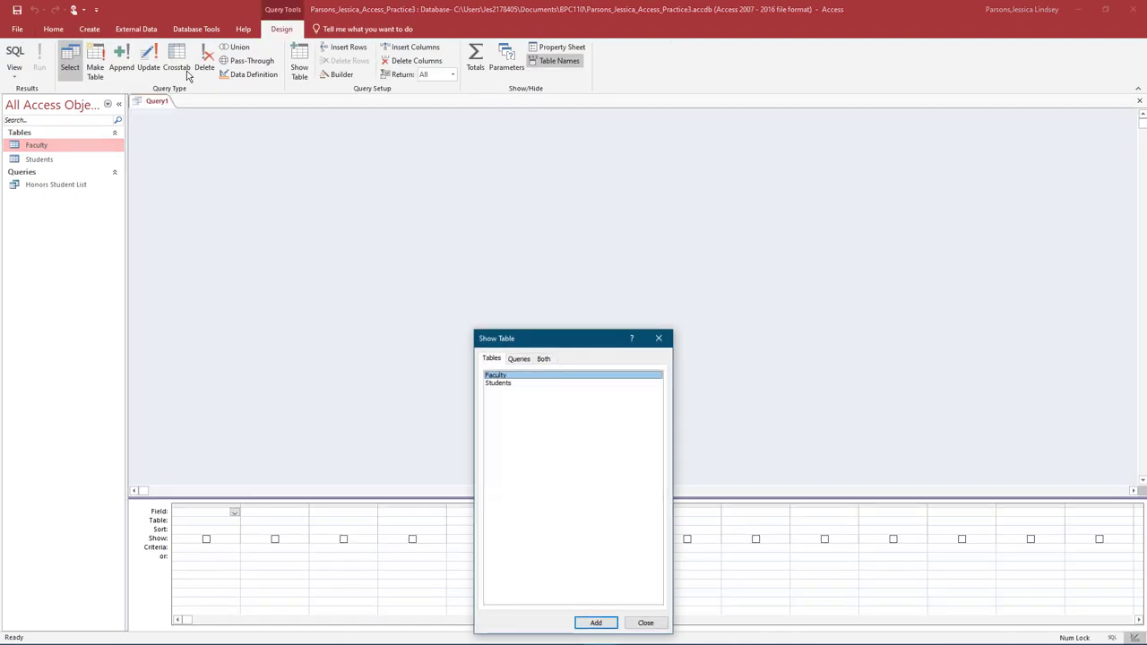
left_click(500, 384)
left_click_drag(542, 337, 543, 198)
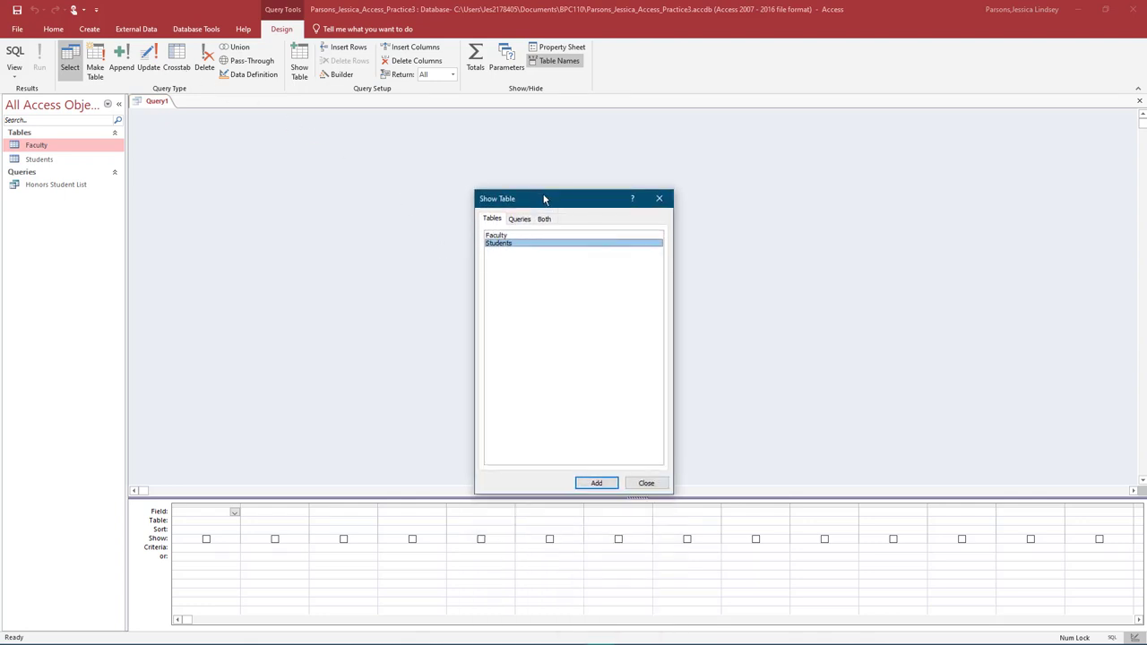
left_click(598, 483)
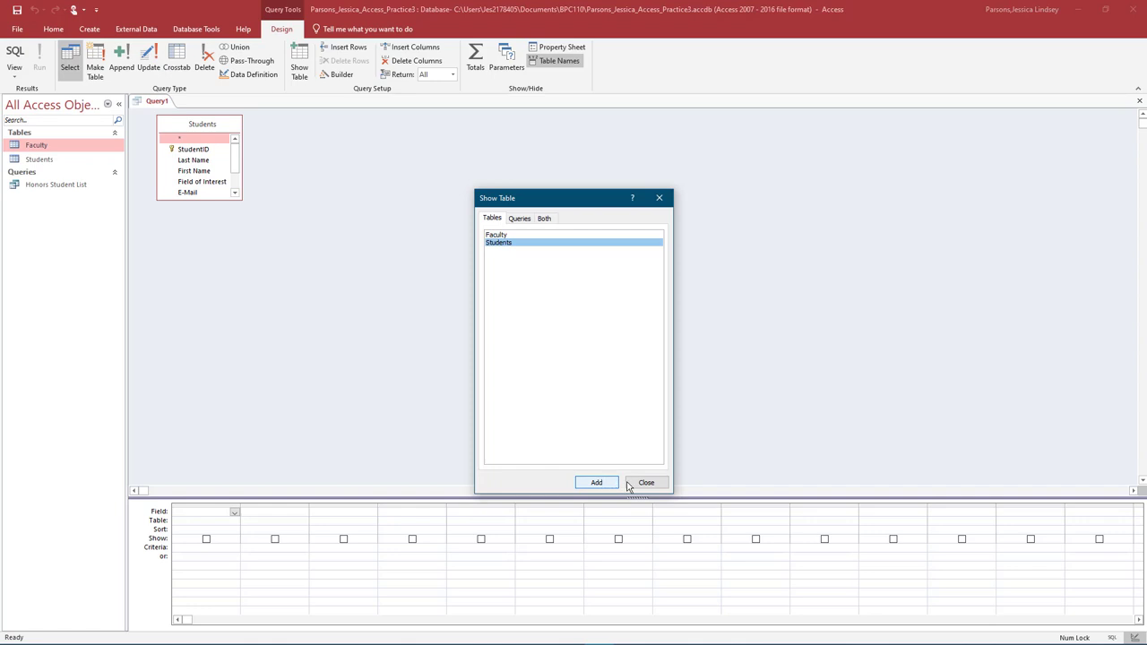
left_click(647, 483)
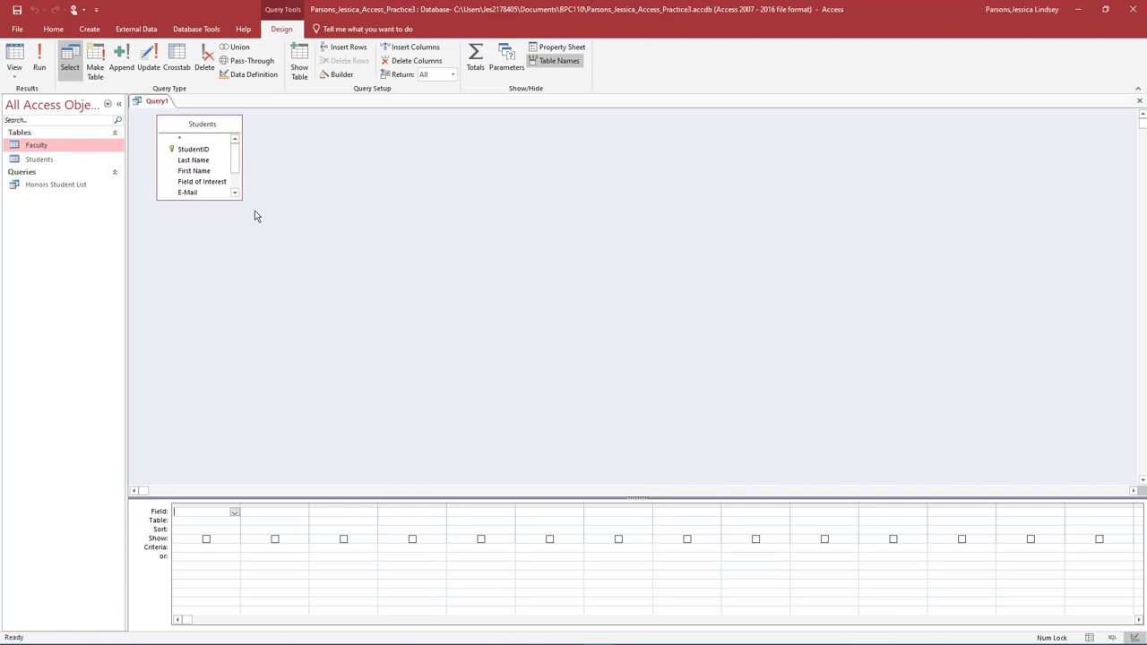
- Fill the design grid with StudentID, Last Name, First Name and Field of Interest
left_click_drag(240, 198, 366, 332)
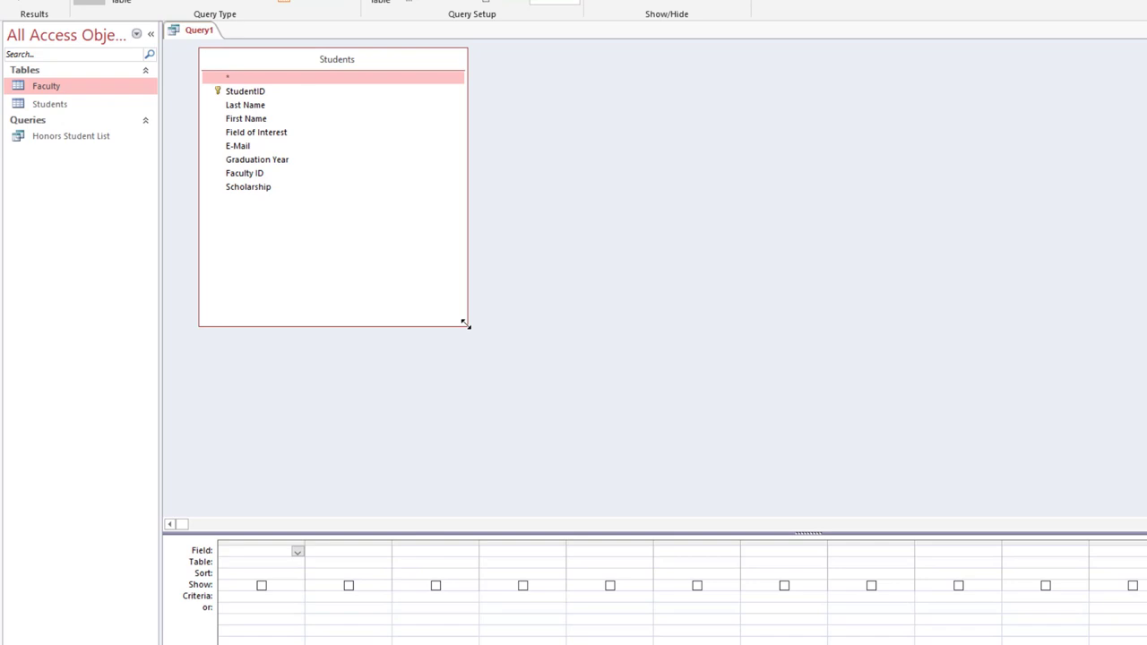
left_click(298, 552)
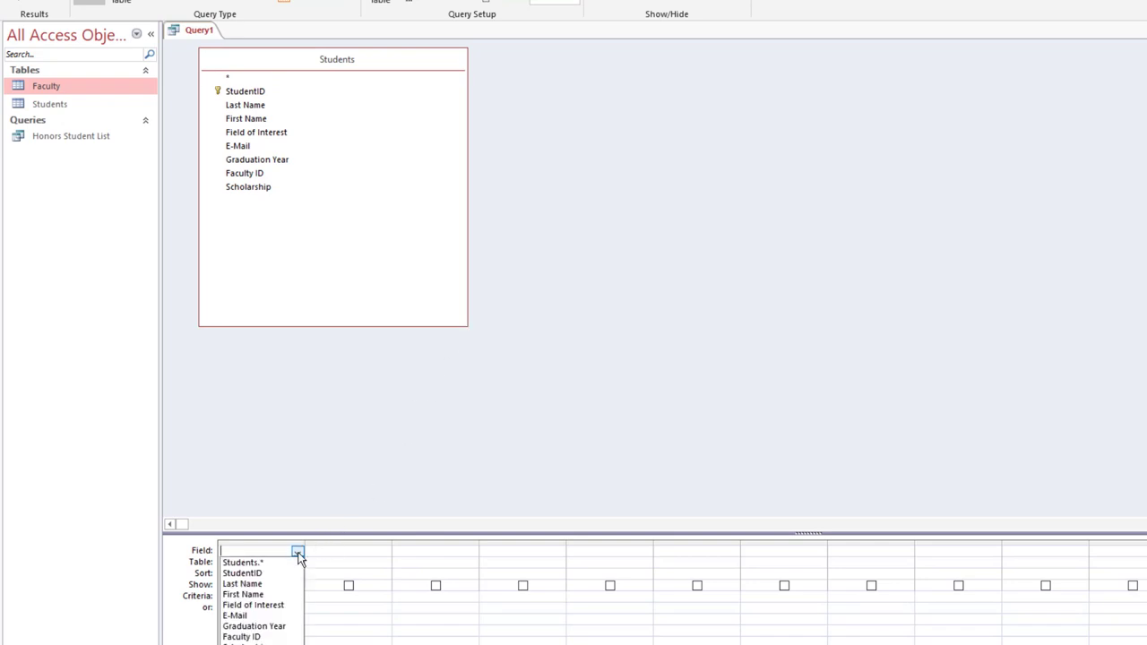
left_click(285, 573)
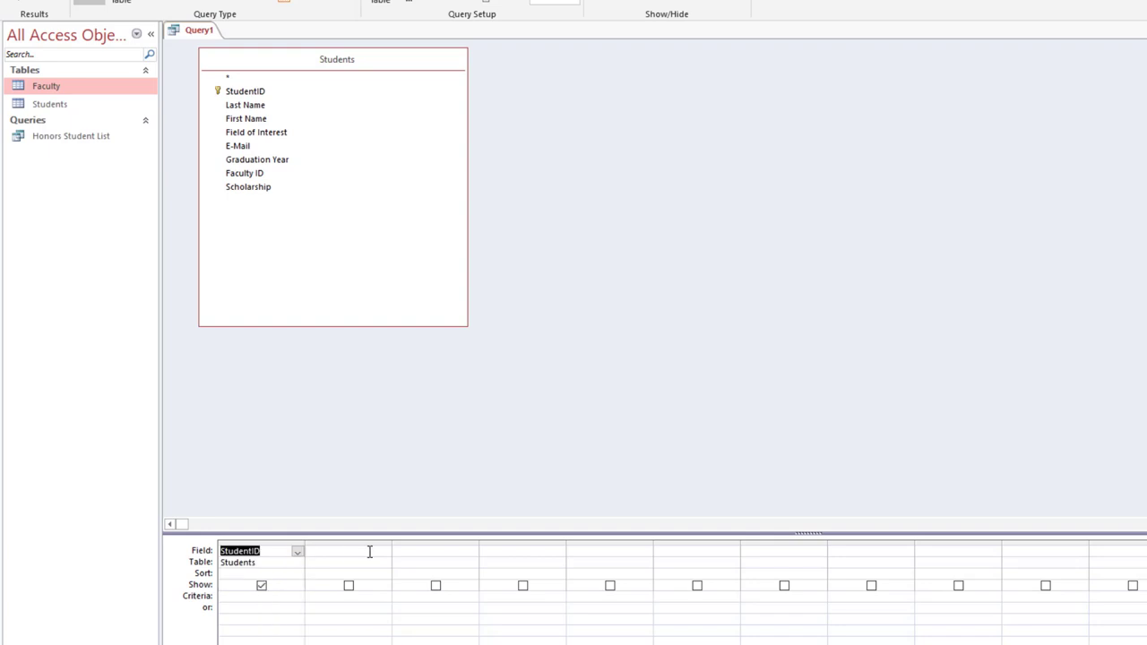
left_click(385, 552)
left_click(385, 552)
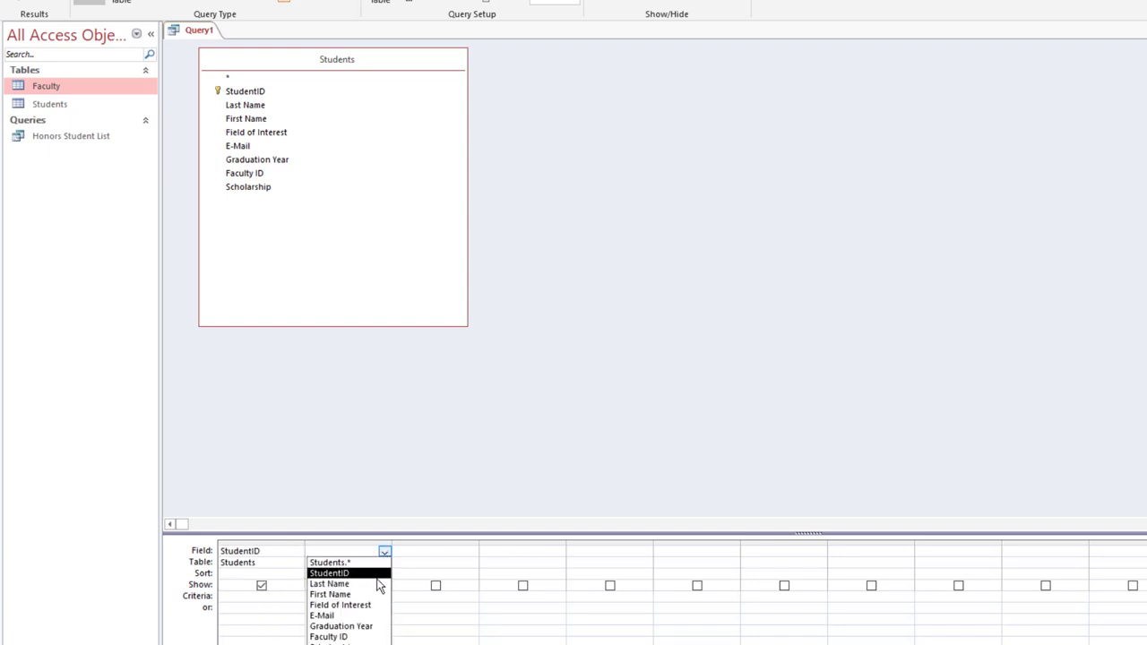
left_click(378, 584)
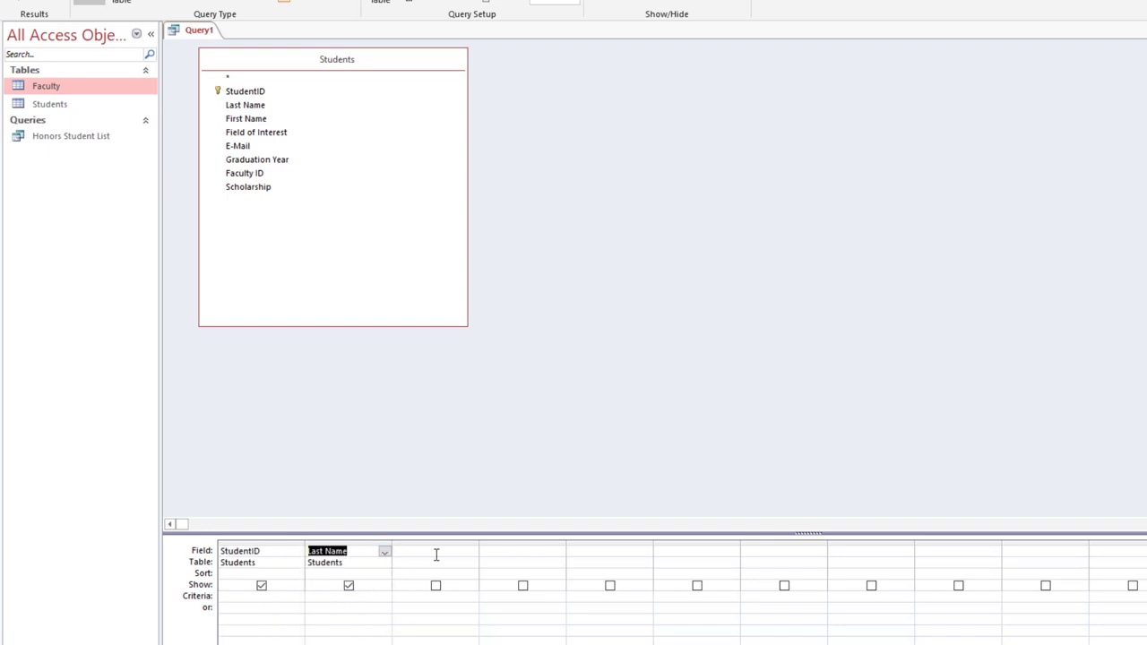
left_click(471, 552)
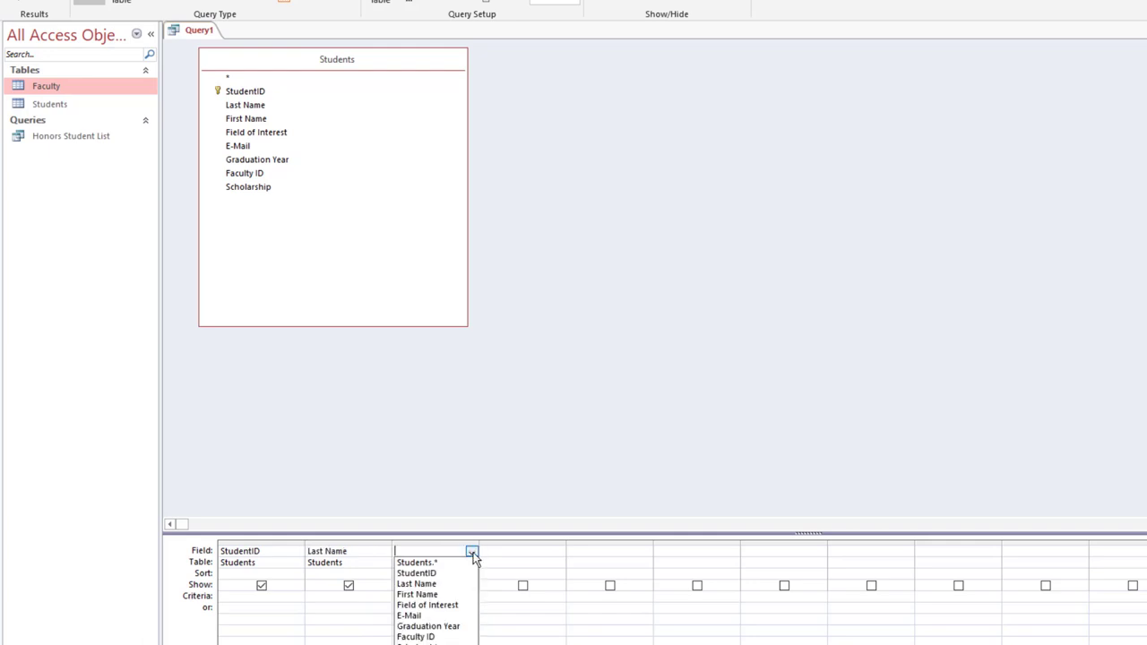
left_click(448, 594)
left_click(559, 552)
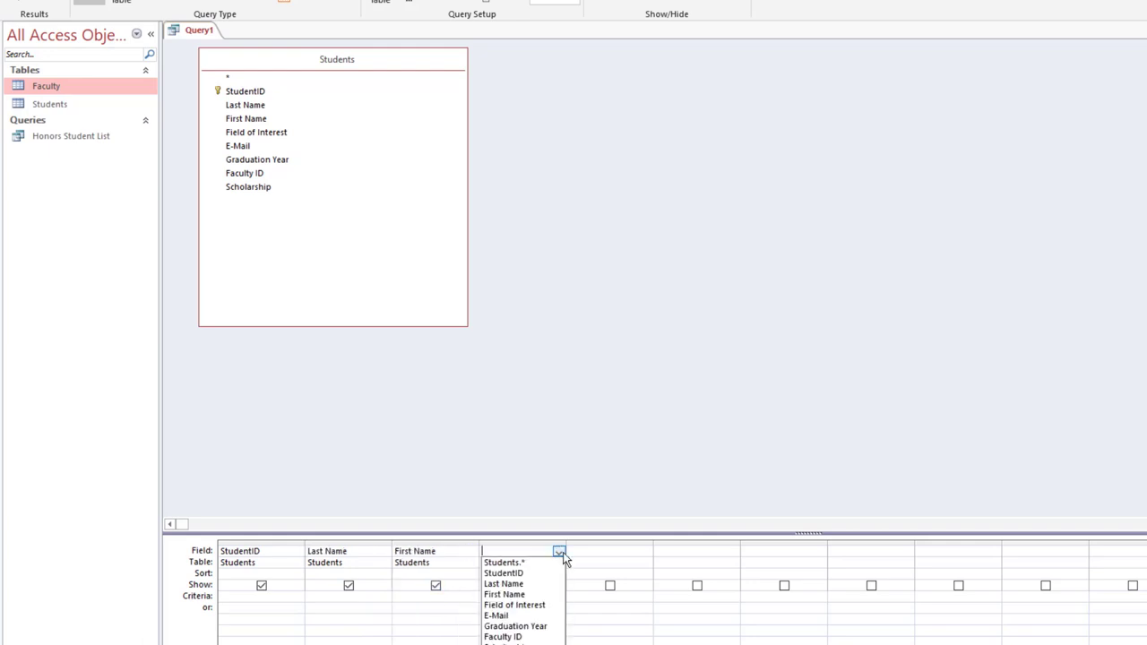
left_click(544, 604)
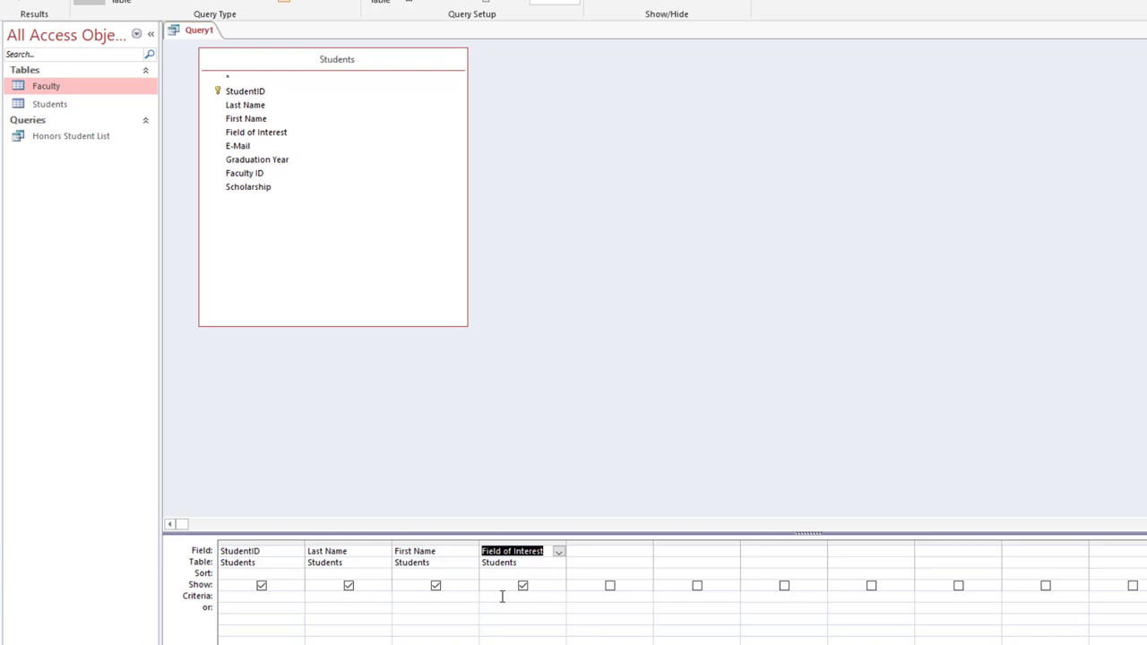
left_click(502, 597)
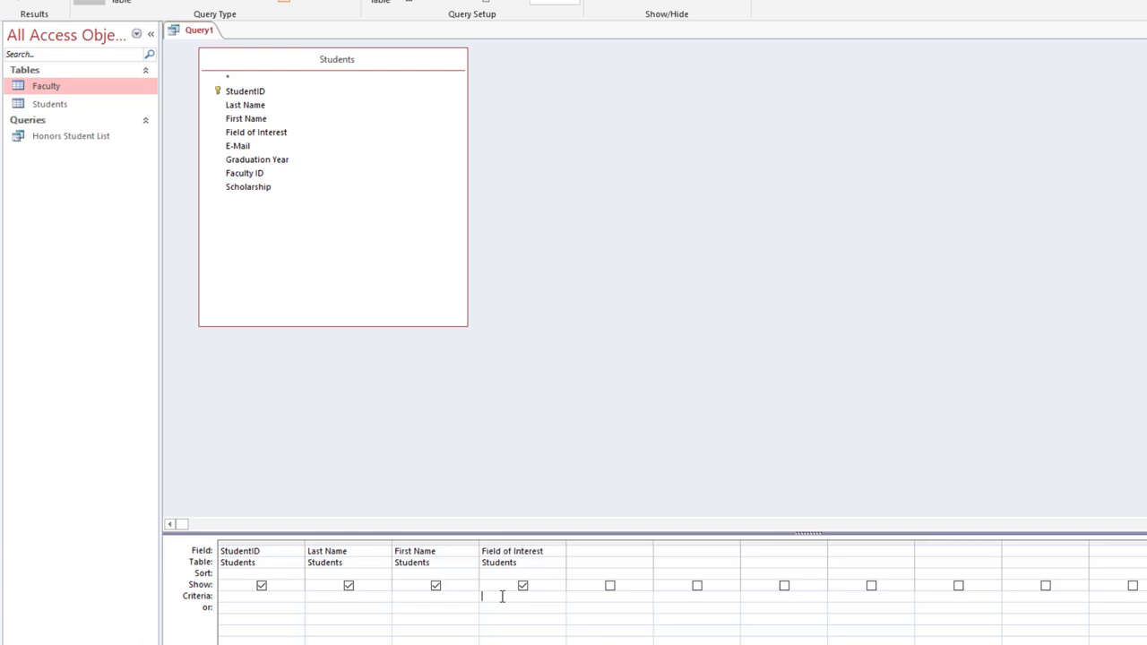
- Set the Field of Interest criterion to Health Sciences and run the query
type("Health Sciences")
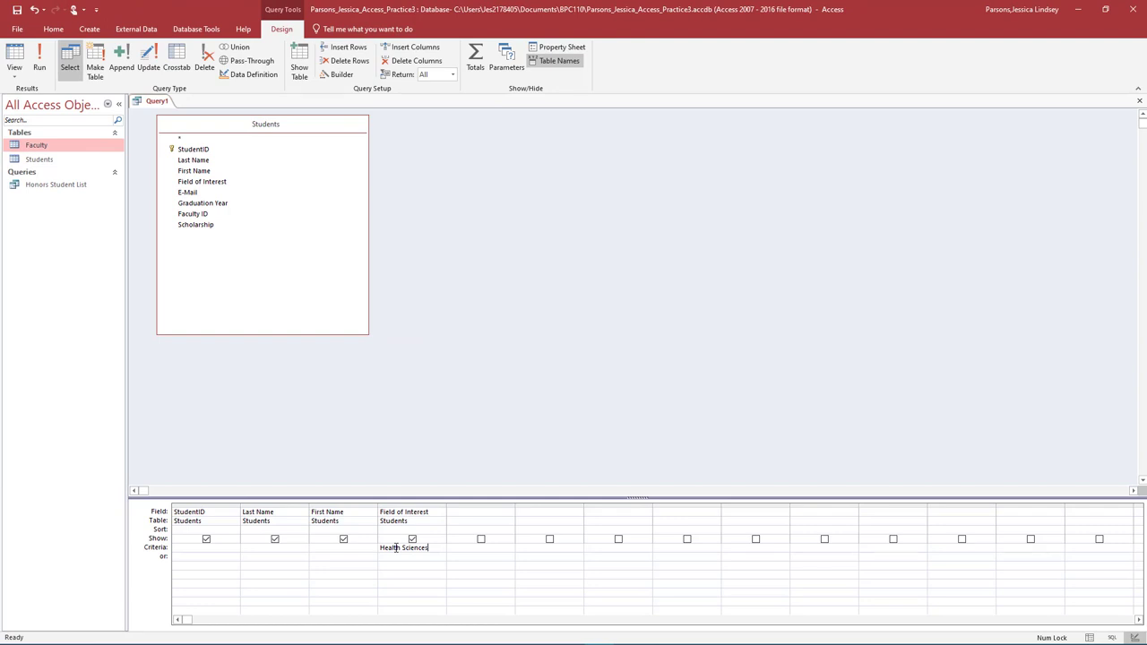
left_click(40, 68)
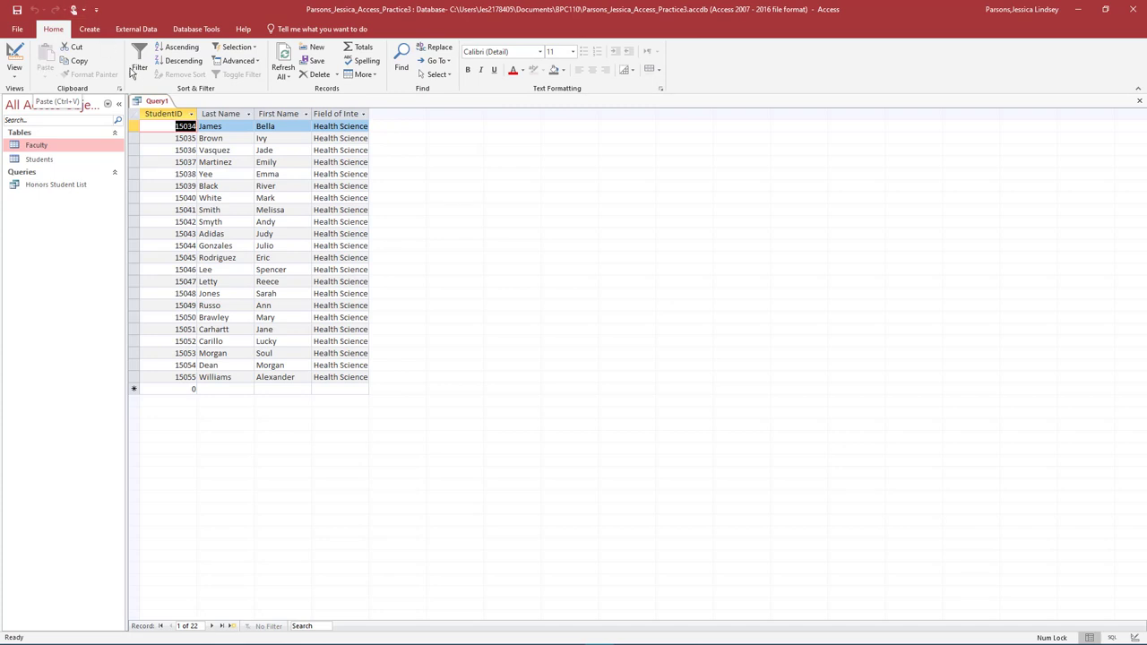
right_click(151, 101)
- Save the query as Health Sciences Students and return to Design View
left_click(173, 110)
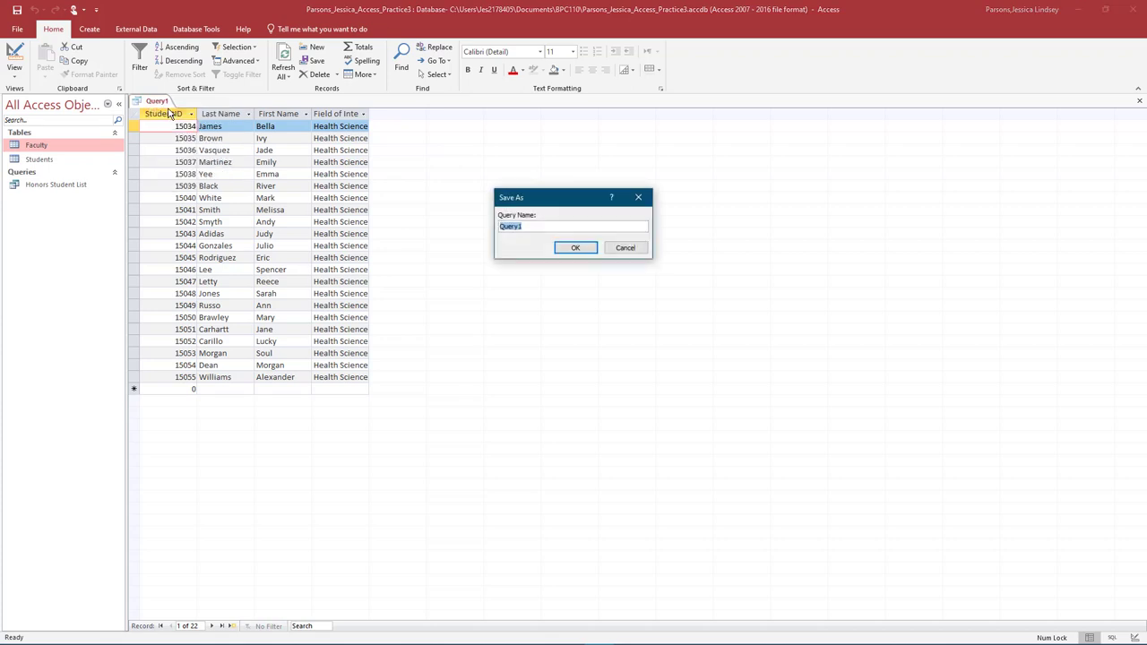
type("Health Sciences Students")
left_click(565, 249)
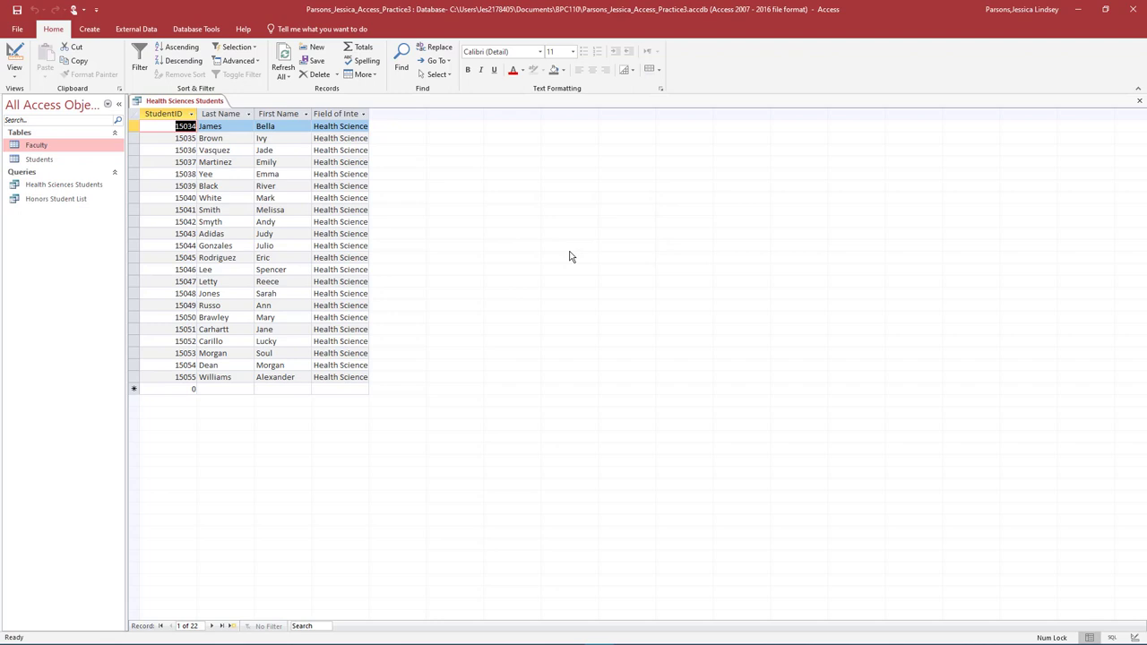
left_click(18, 79)
left_click(36, 147)
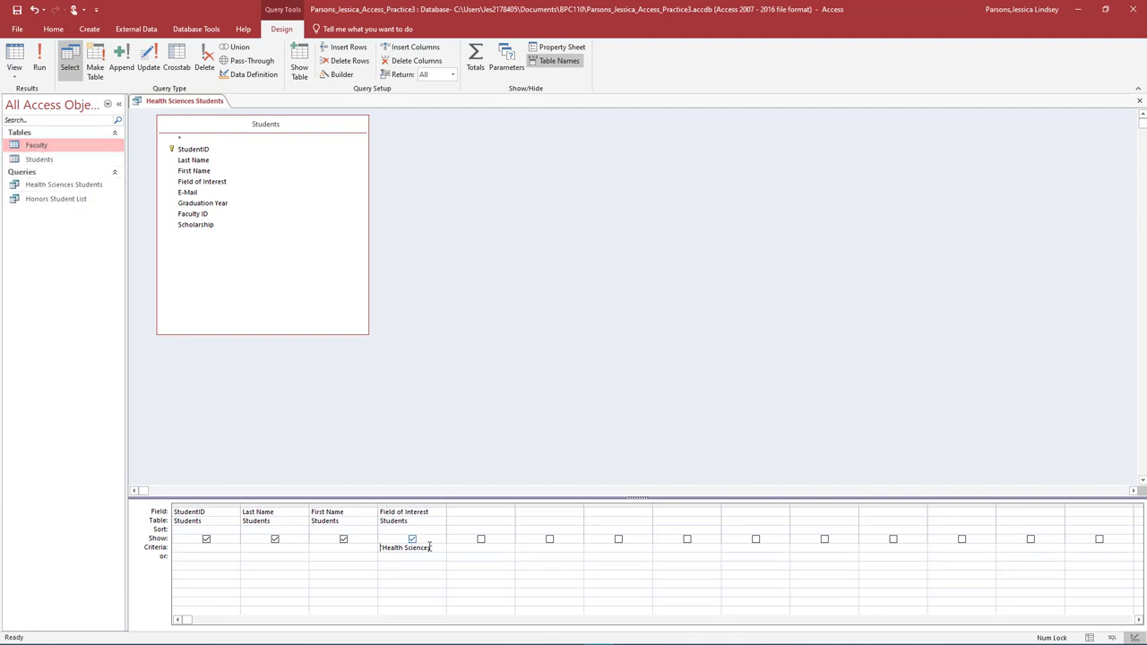
- Replace the criterion with Is Null and run the query, returning 7 students
left_click_drag(434, 547, 372, 544)
key("Delete")
type("Is Null")
left_click(44, 70)
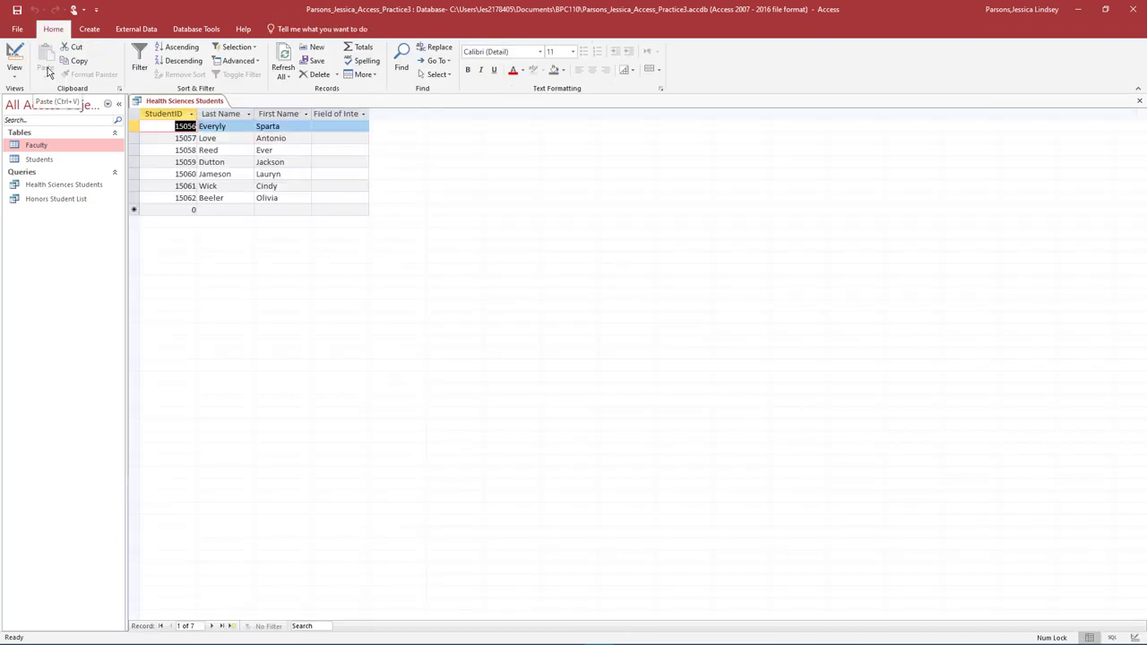
left_click(17, 29)
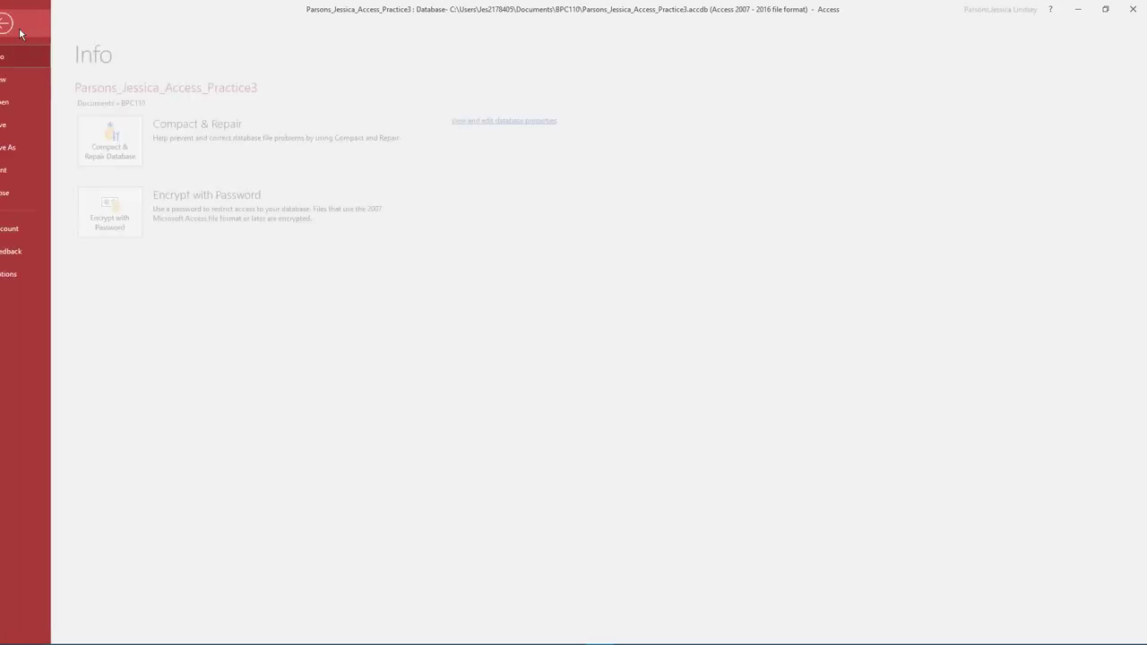
- Save the changed query as a new object named 'Students Missing Field of Interest'
left_click(27, 151)
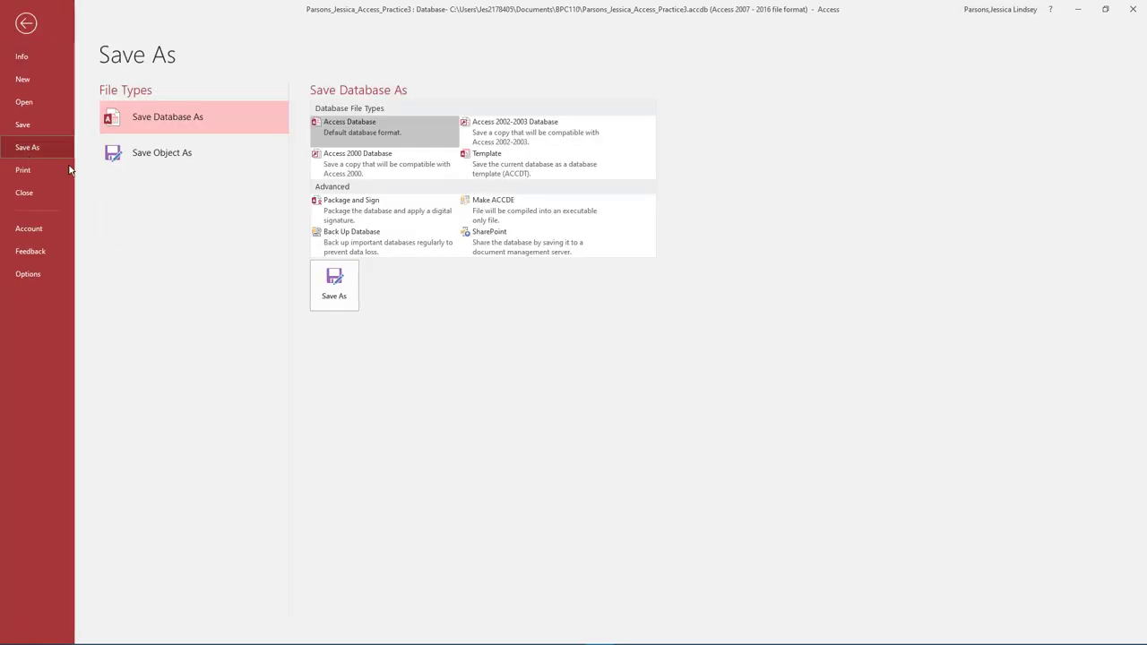
left_click(178, 155)
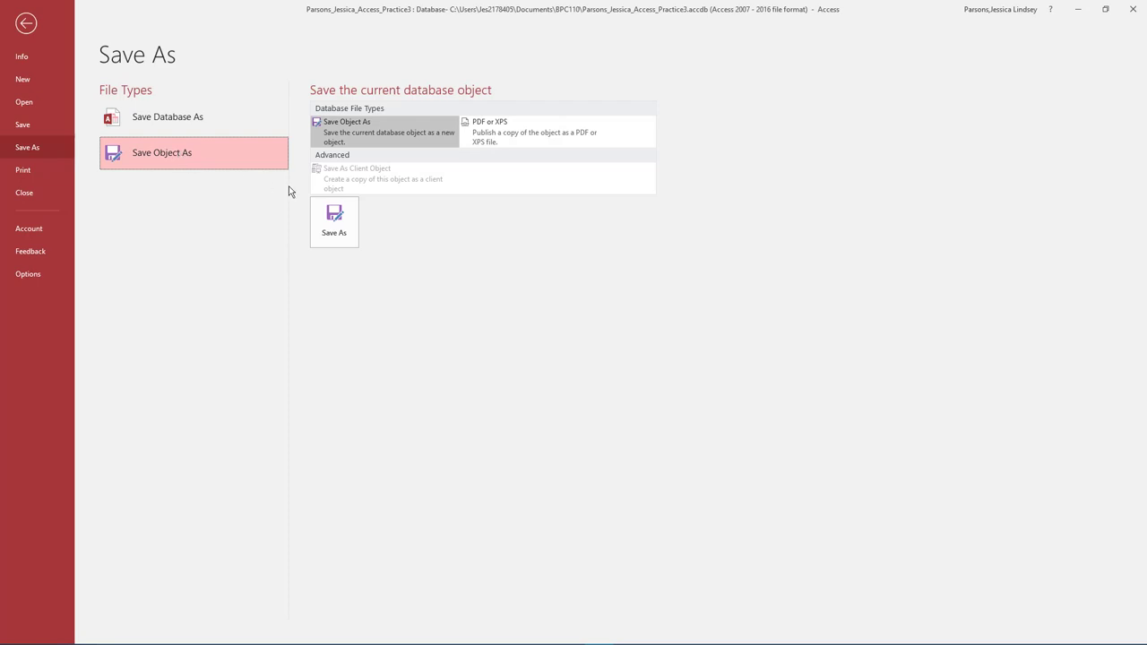
left_click(334, 231)
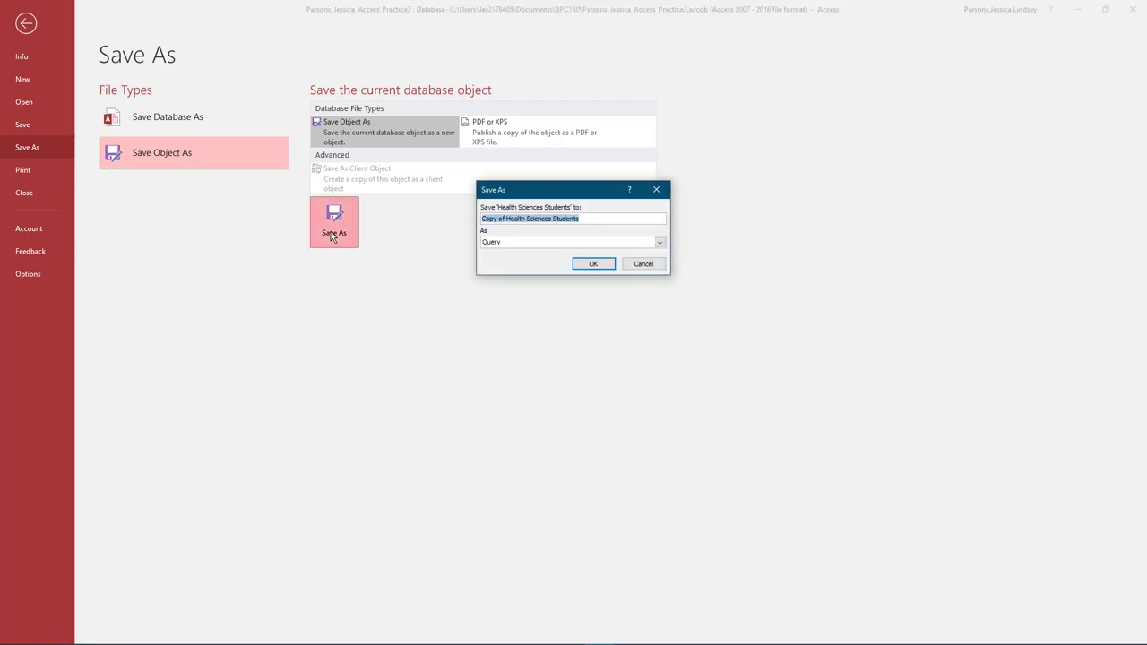
type("Students Missing Field of Interest")
left_click(599, 265)
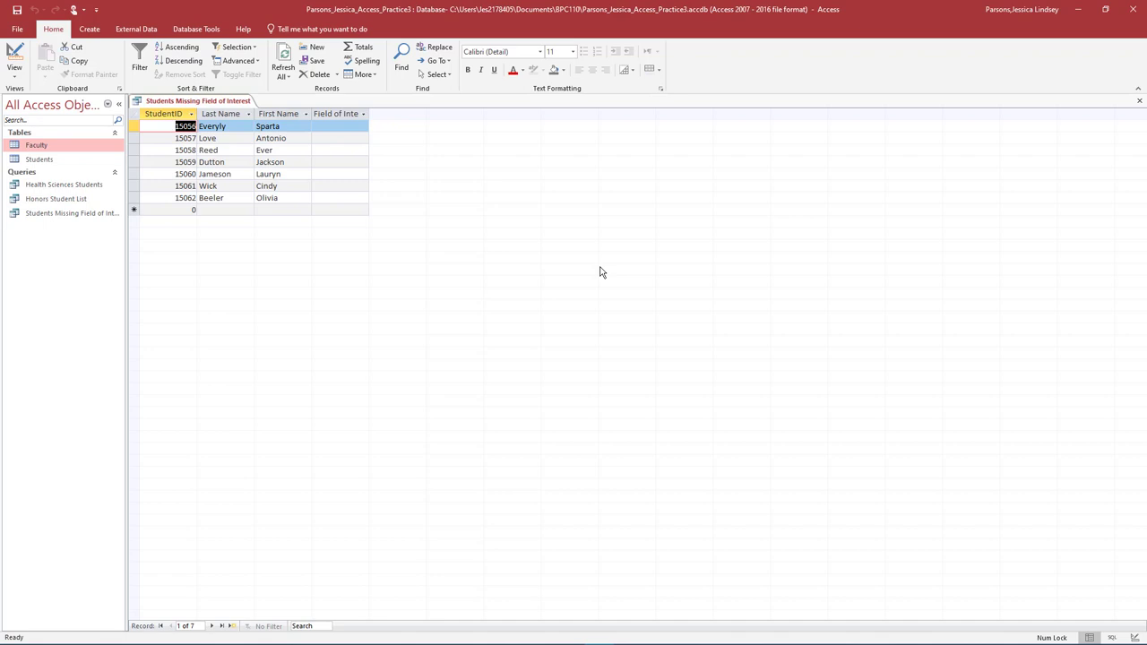
- Hide the Field of Interest column in Design view, run the query for 7 students, and close it
left_click(14, 70)
left_click(46, 150)
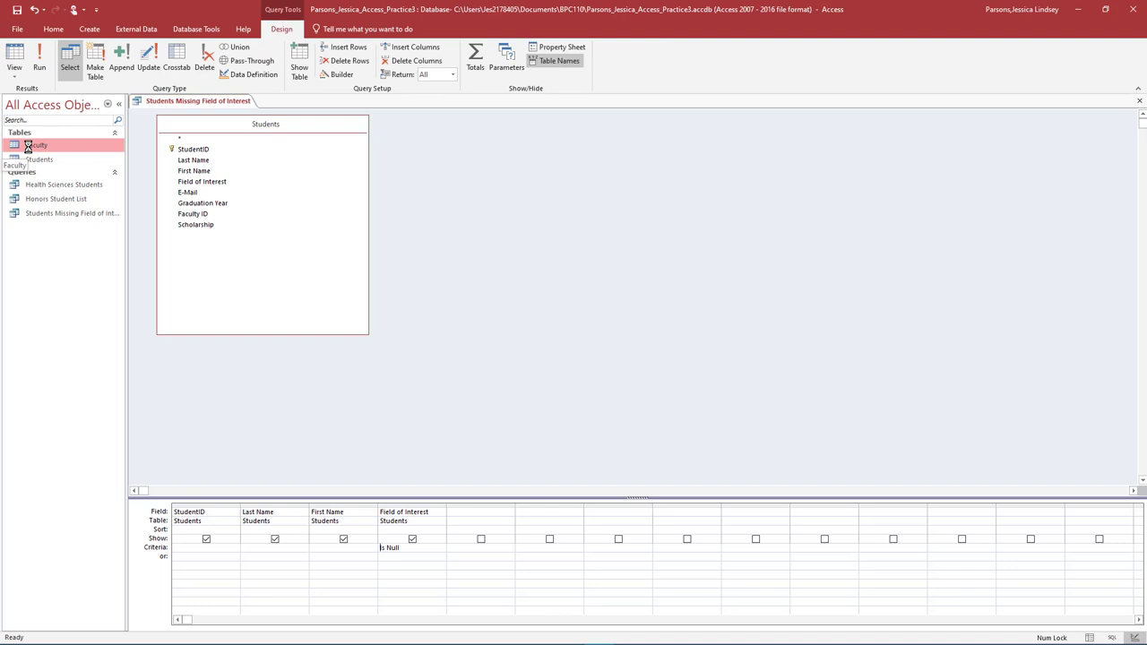
left_click(412, 539)
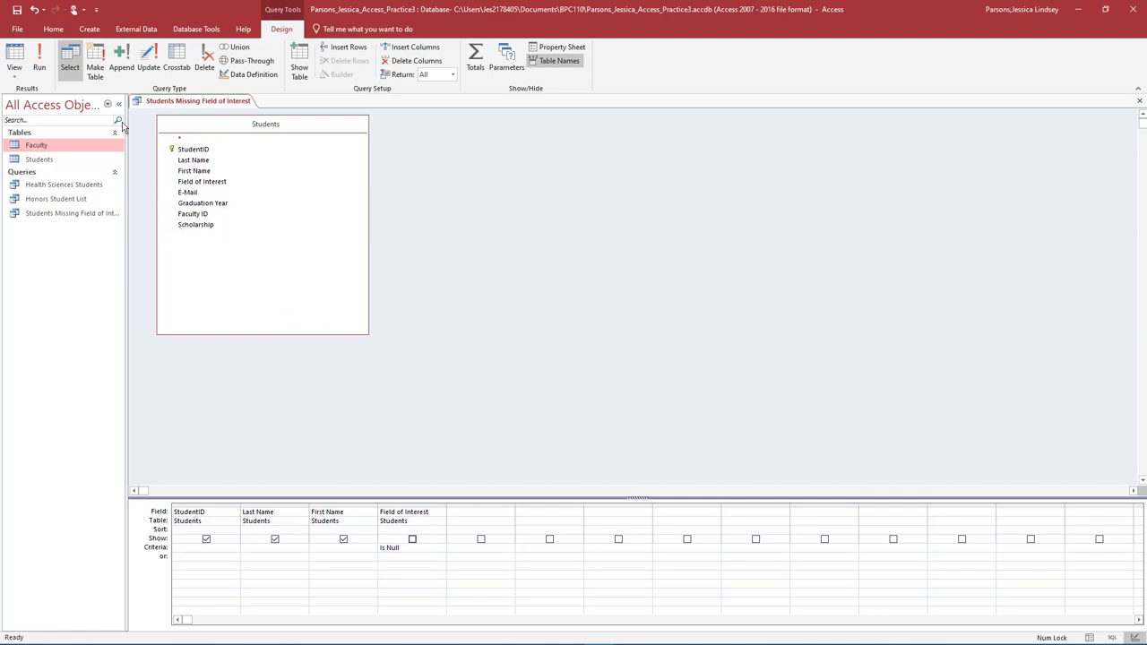
left_click(40, 70)
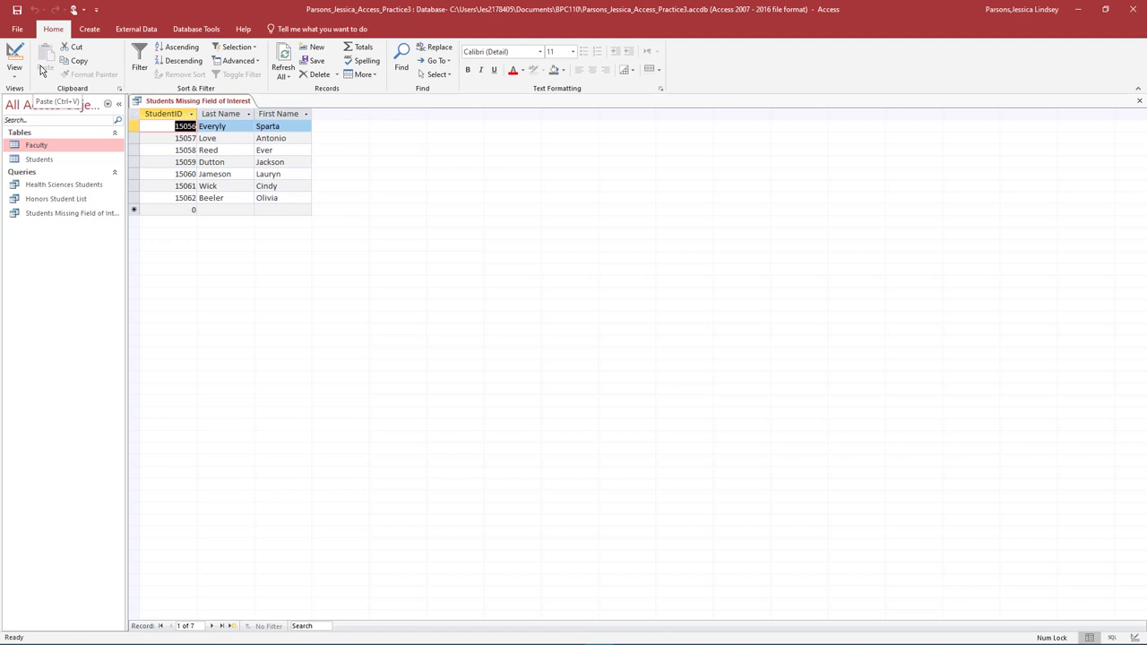
left_click(1139, 101)
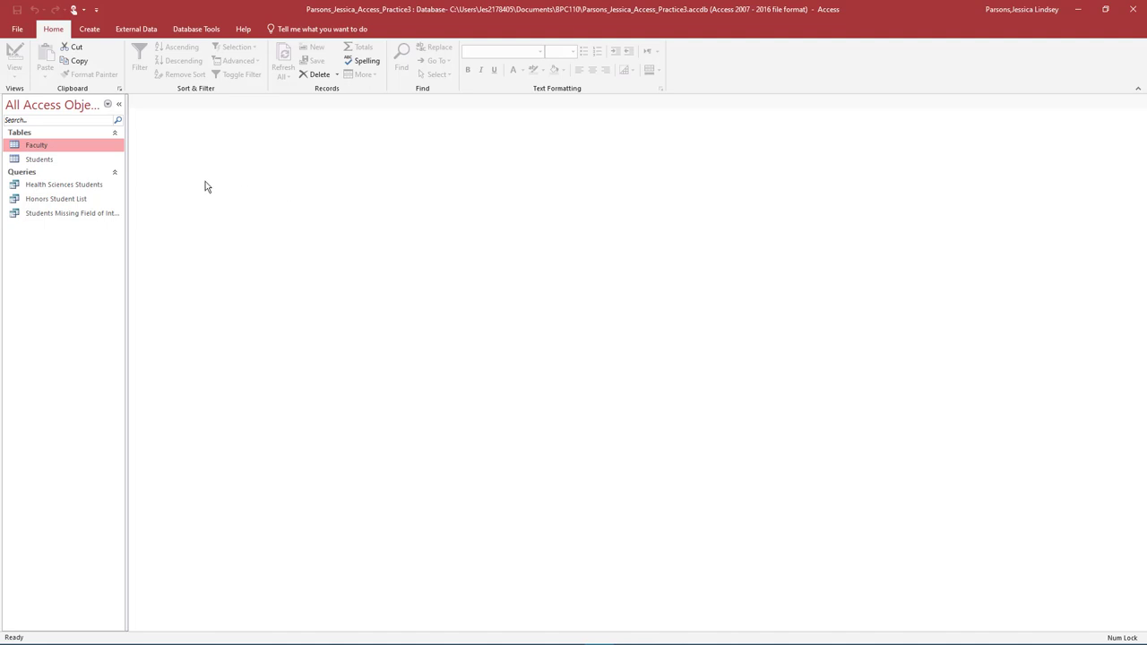
- Start a design-view query on the Students table with Last Name, First Name and Scholarship fields
left_click(89, 29)
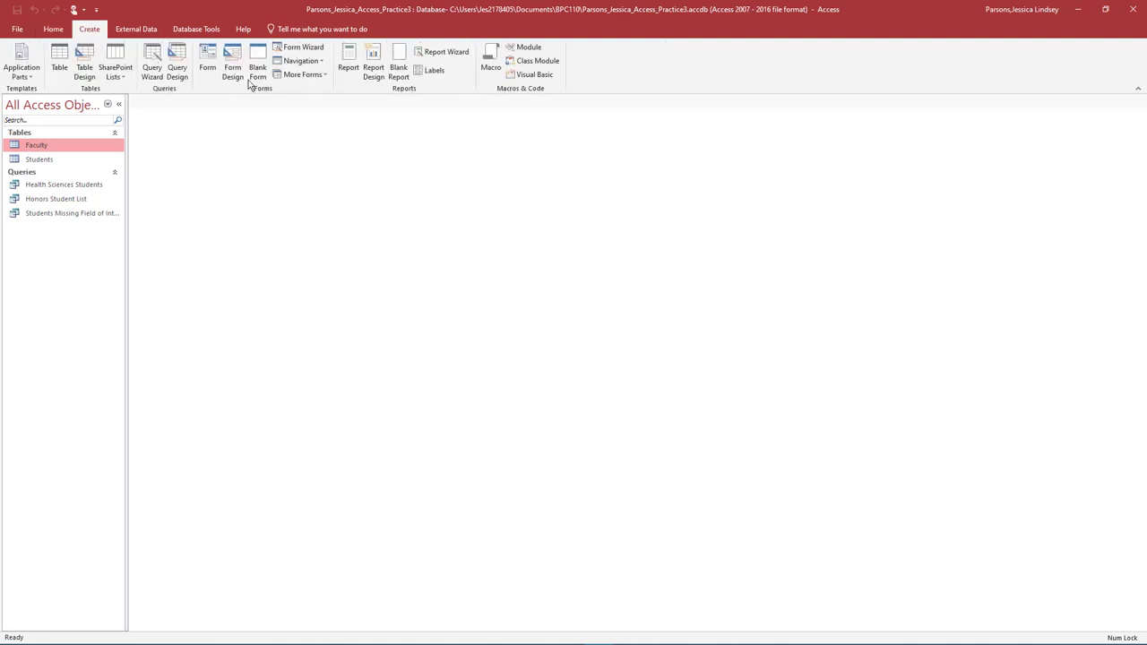
left_click(183, 78)
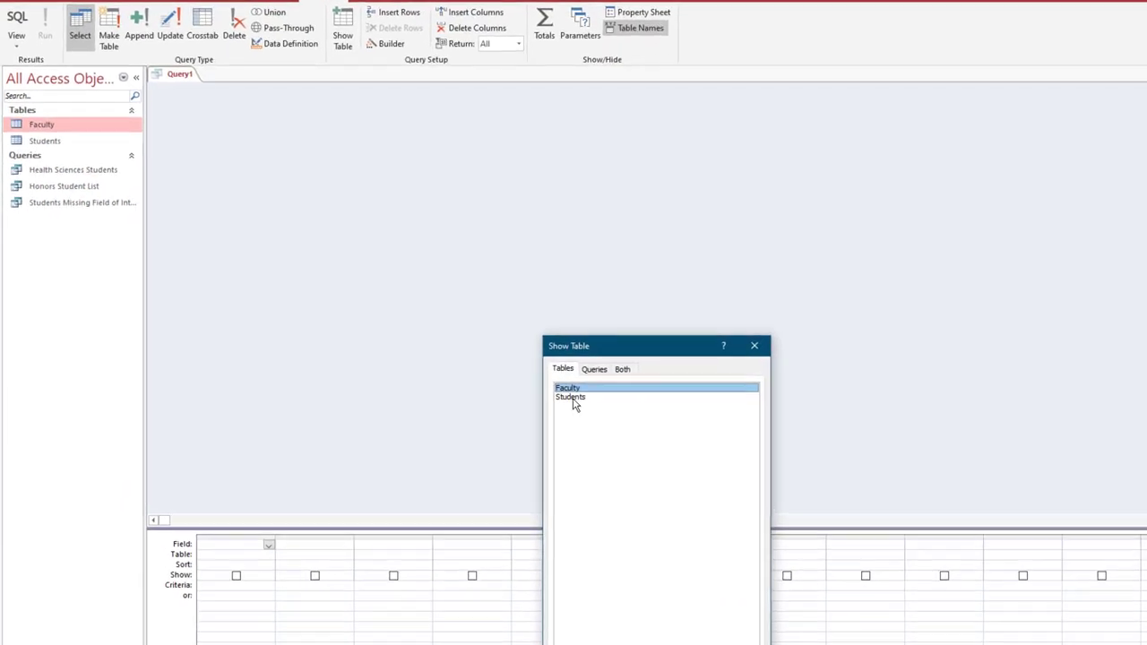
double_click(501, 389)
left_click(743, 529)
left_click(268, 545)
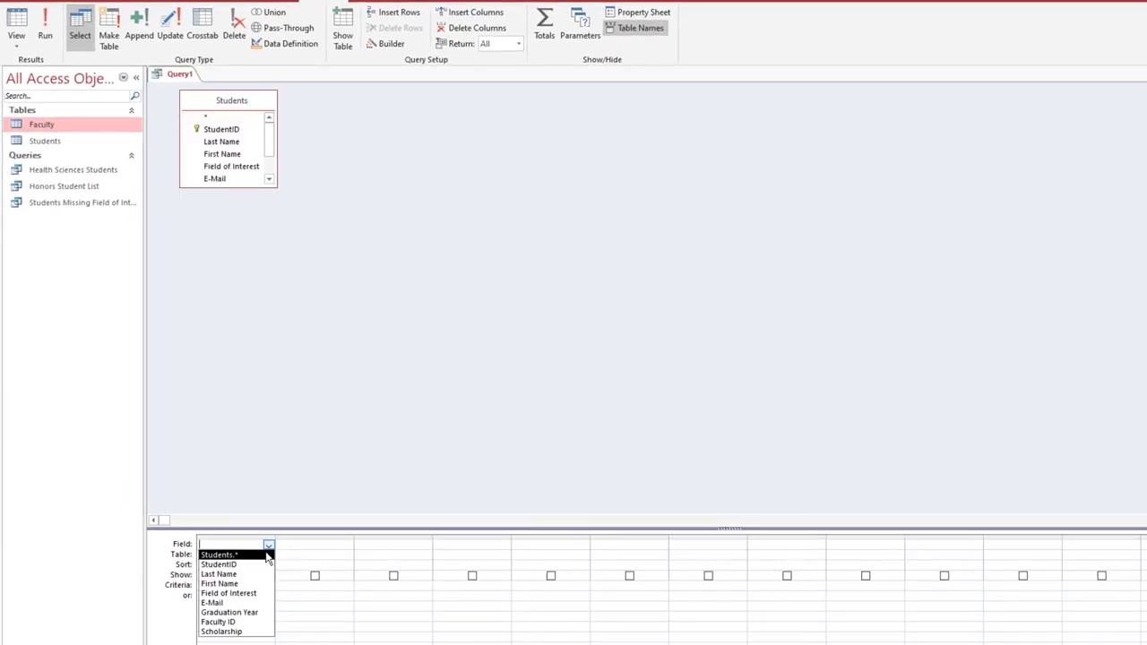
left_click(219, 572)
left_click(339, 545)
left_click(340, 545)
left_click(305, 592)
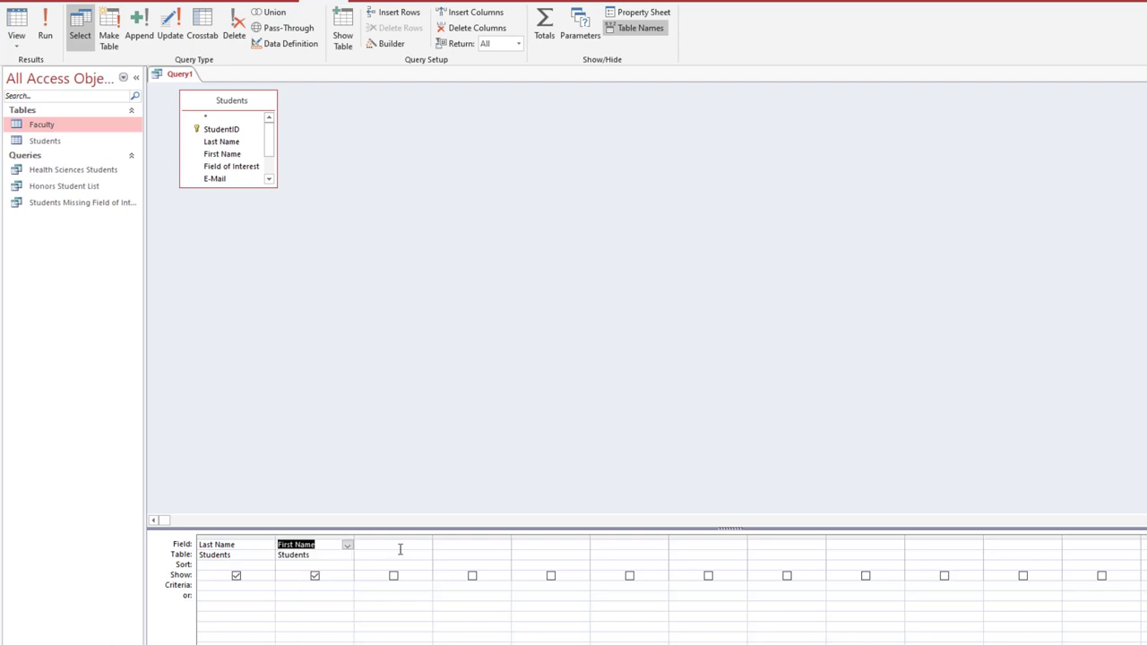
left_click(425, 546)
left_click(426, 547)
left_click(405, 614)
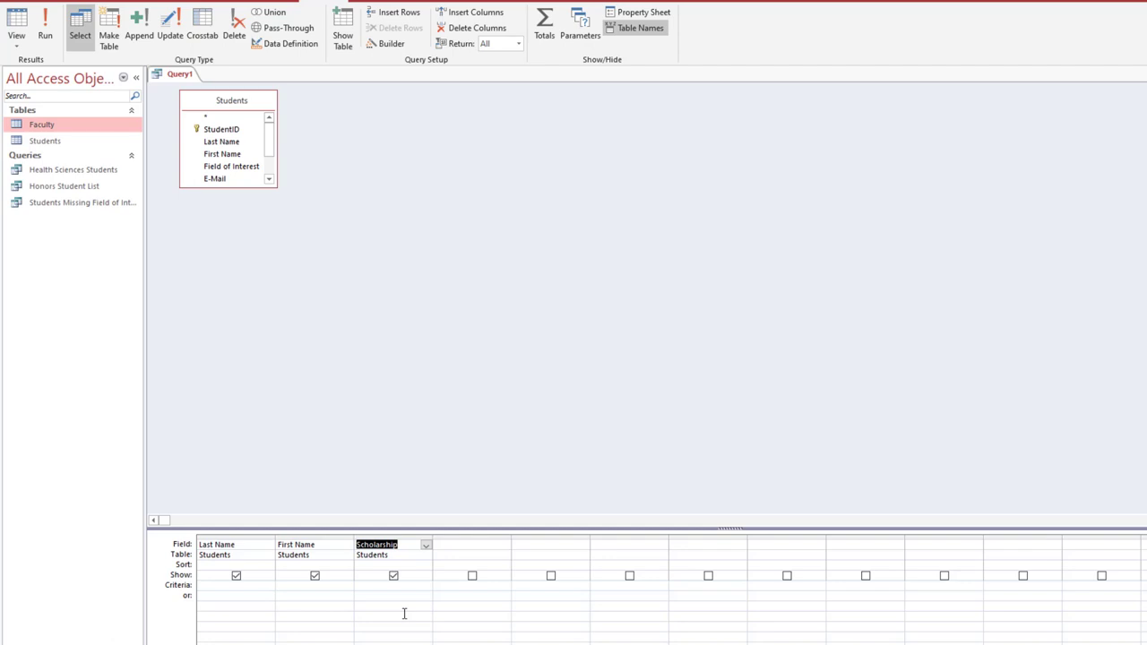
- Sort Last Name ascending, set Scholarship criteria to Yes, and run the query
left_click(238, 566)
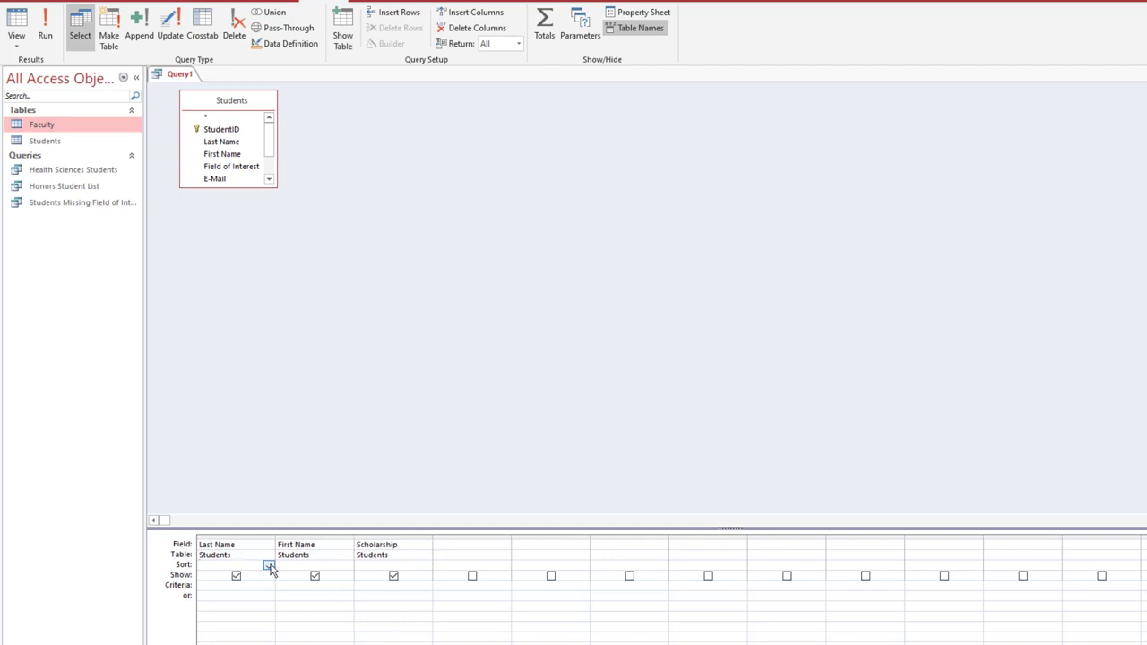
left_click(269, 567)
left_click(255, 578)
left_click(382, 585)
type("Yes")
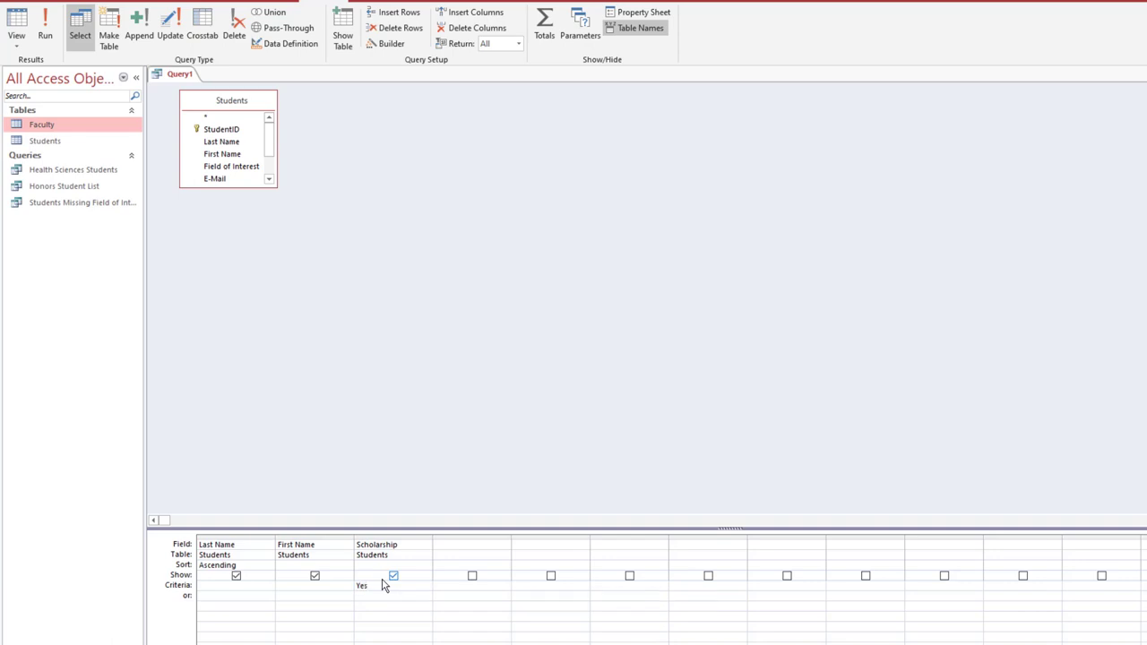
left_click(45, 34)
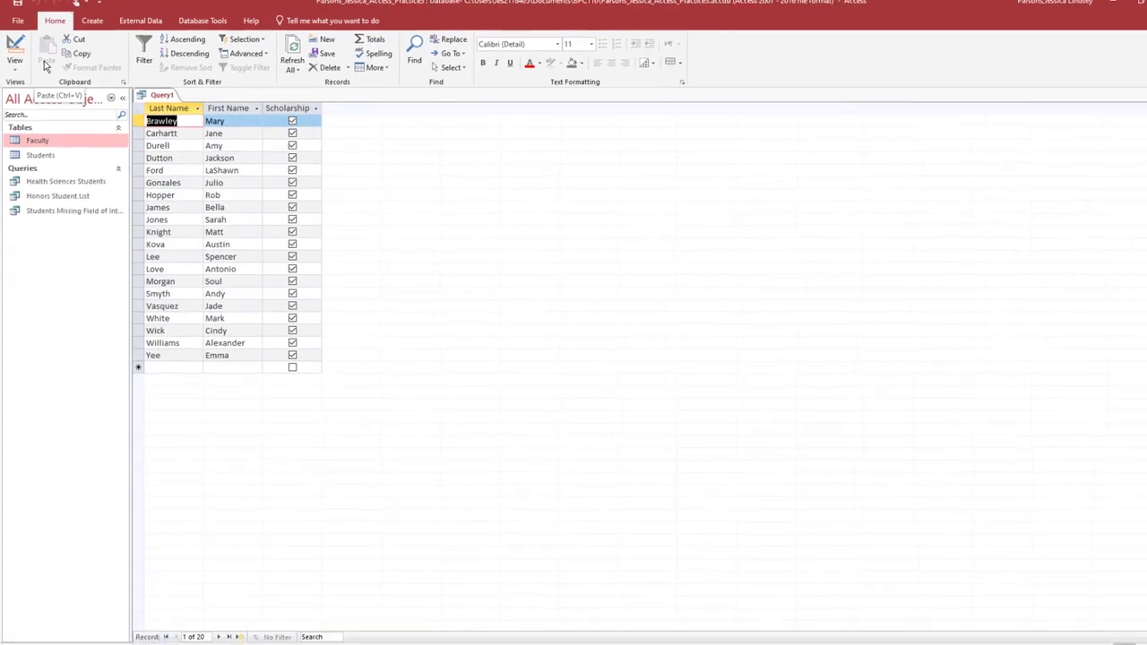
- Save Query1 as 'Scholarships Awarded' and close it
right_click(154, 101)
left_click(174, 108)
type("Scholars")
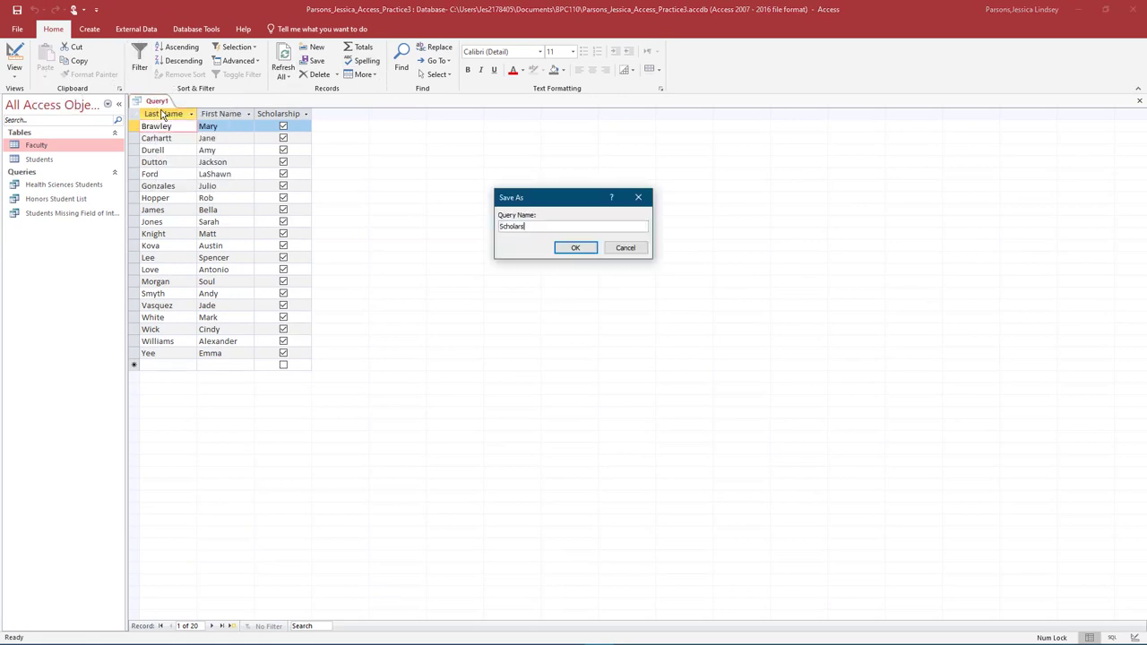
type("hips Awarded")
left_click(570, 248)
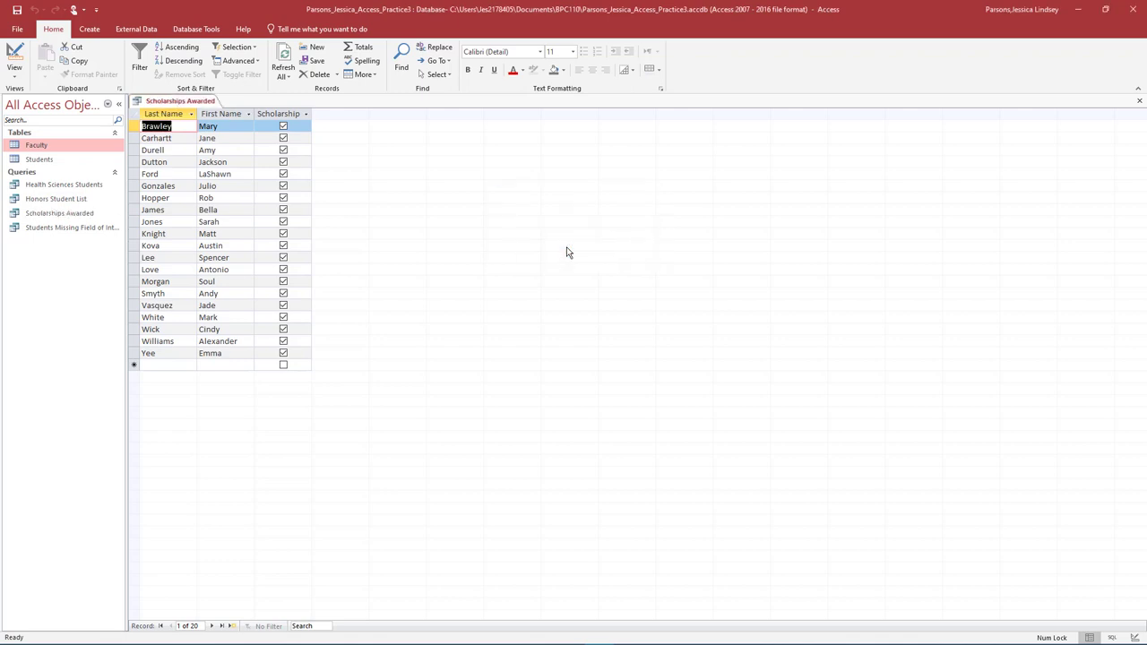
left_click(1139, 100)
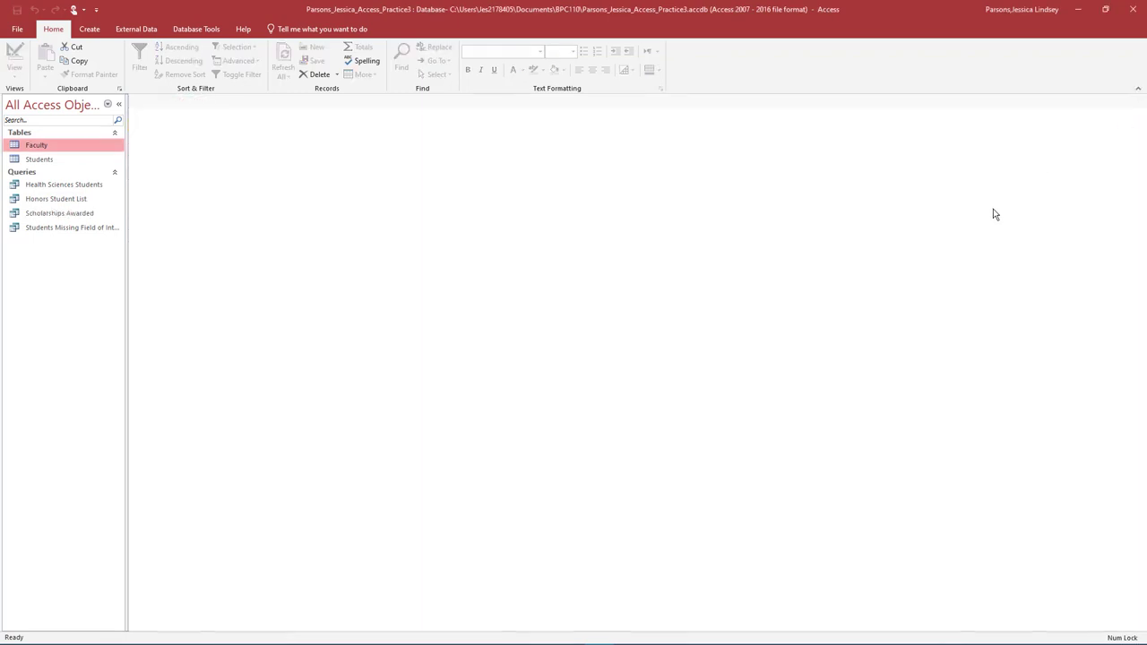
- Create a new design-view query containing the Faculty and Students tables
left_click(89, 28)
left_click(171, 71)
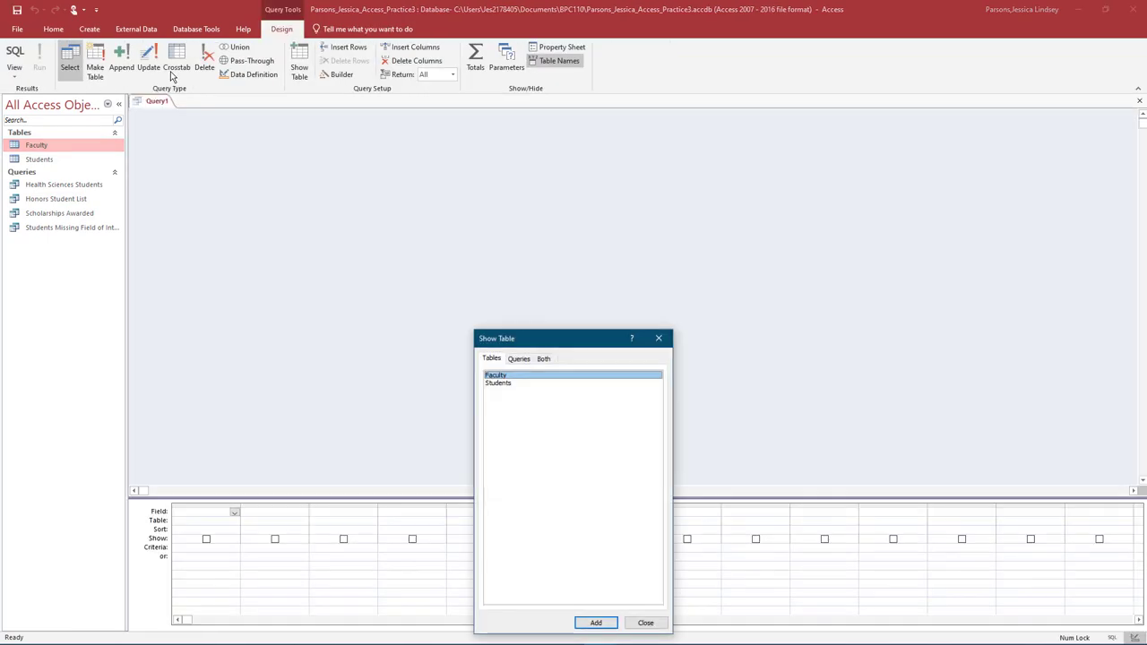
double_click(496, 375)
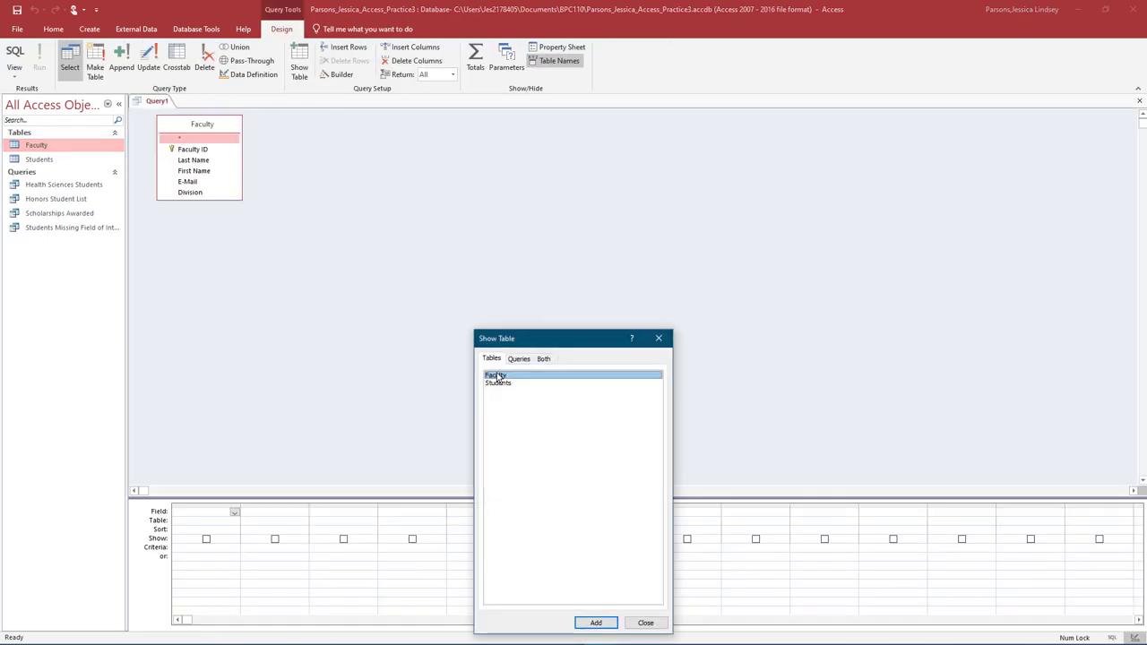
double_click(497, 383)
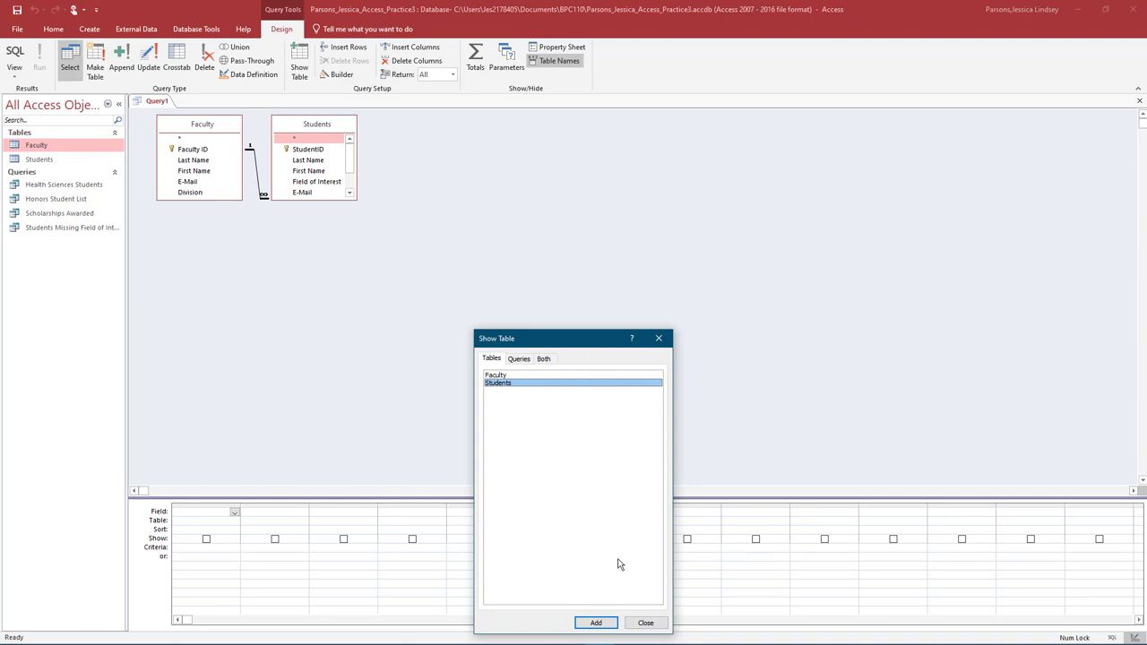
left_click(643, 623)
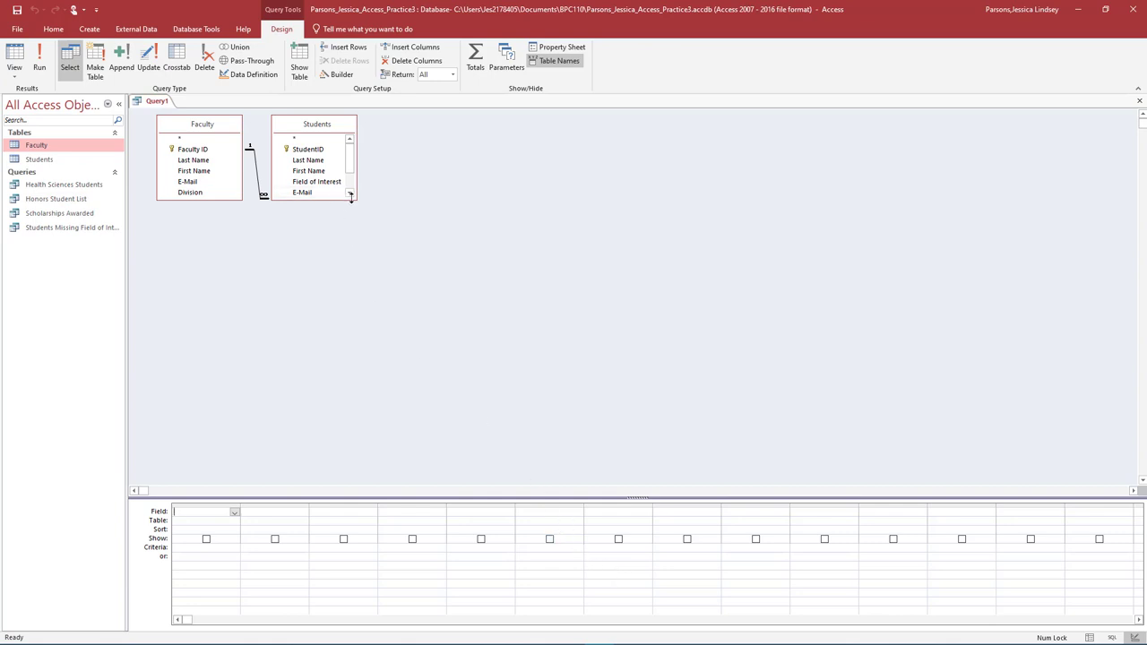
- Add Faculty ID, faculty Last Name, First Name, StudentID, and student Last Name, First Name to the grid
left_click_drag(350, 198, 350, 264)
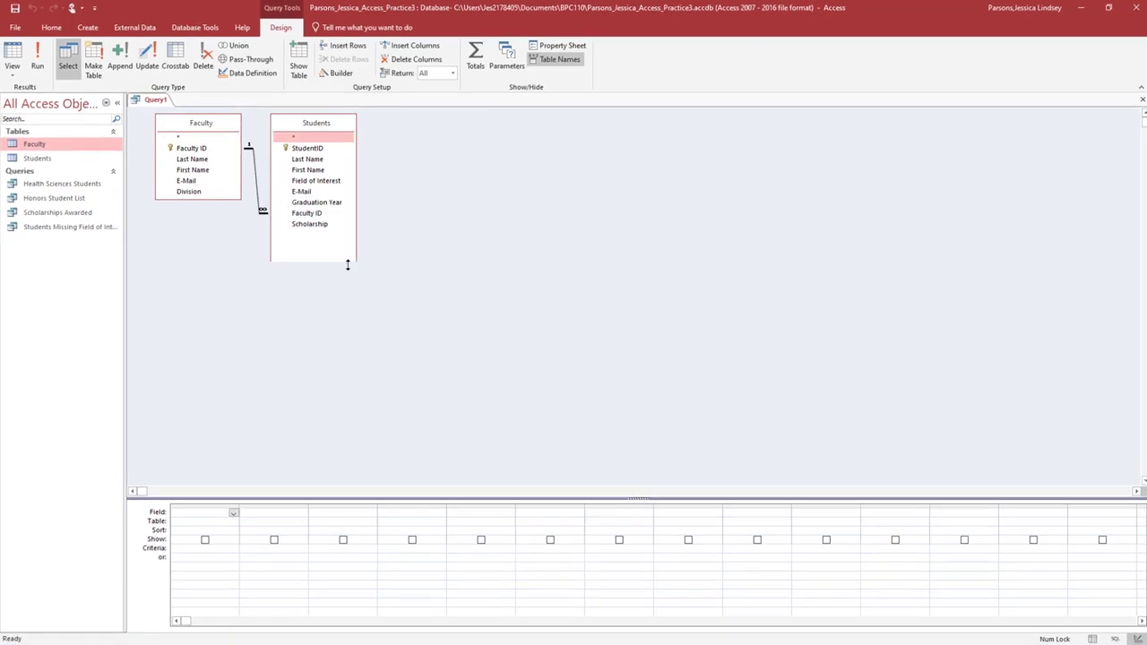
left_click_drag(213, 199, 213, 213)
left_click_drag(143, 170, 144, 254)
left_click_drag(109, 86, 98, 569)
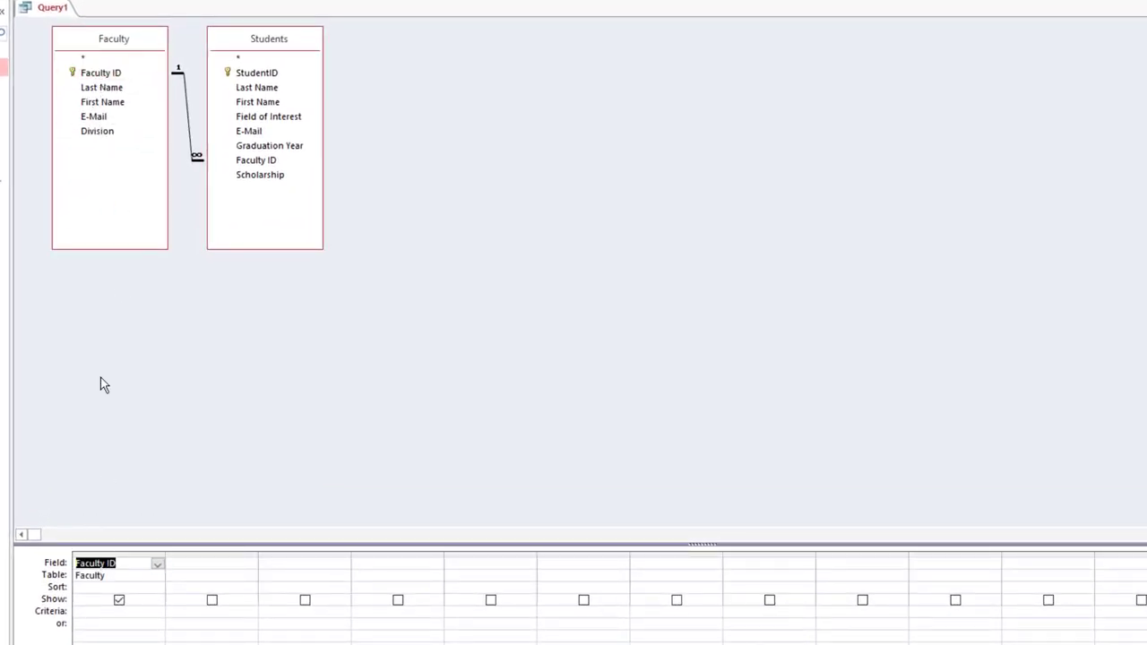
left_click_drag(107, 88, 295, 566)
left_click_drag(256, 73, 481, 573)
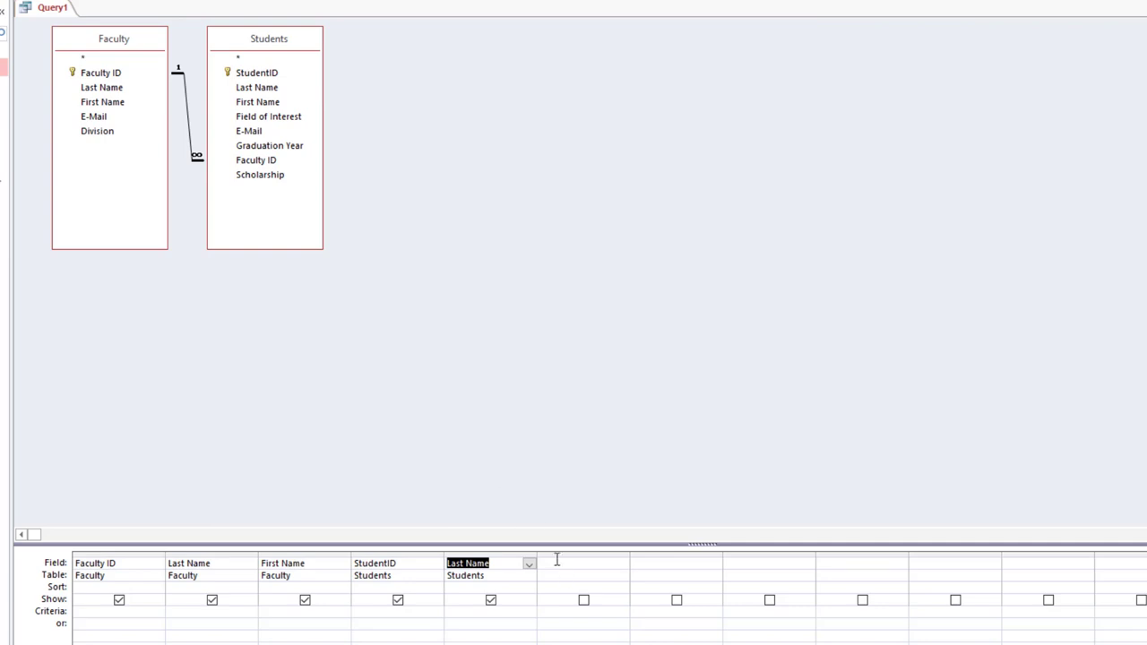
left_click_drag(258, 103, 583, 561)
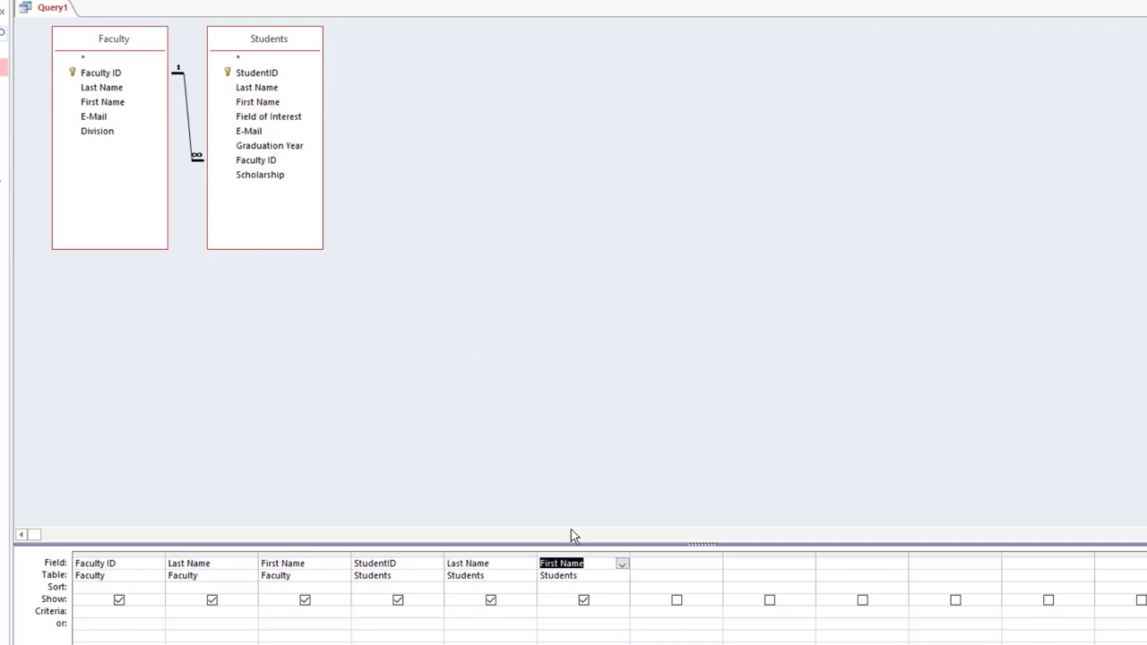
- Save the query as 'Honors Program Faculty and Students'
right_click(27, 8)
left_click(34, 19)
type("Honors Program Faculty and Students")
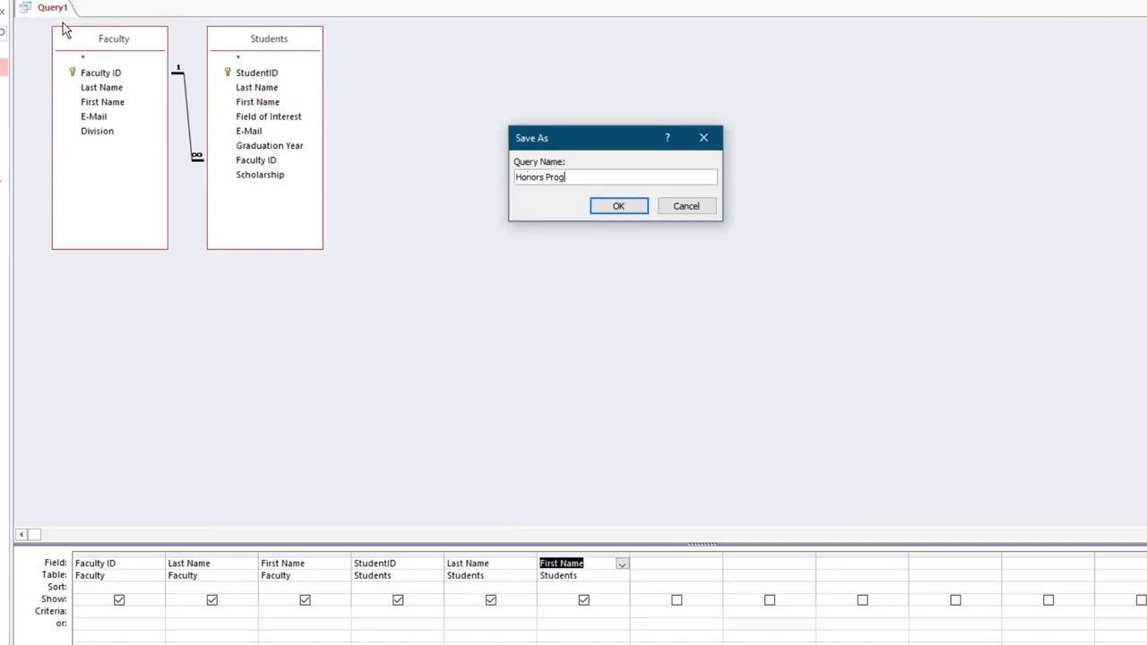
left_click(617, 205)
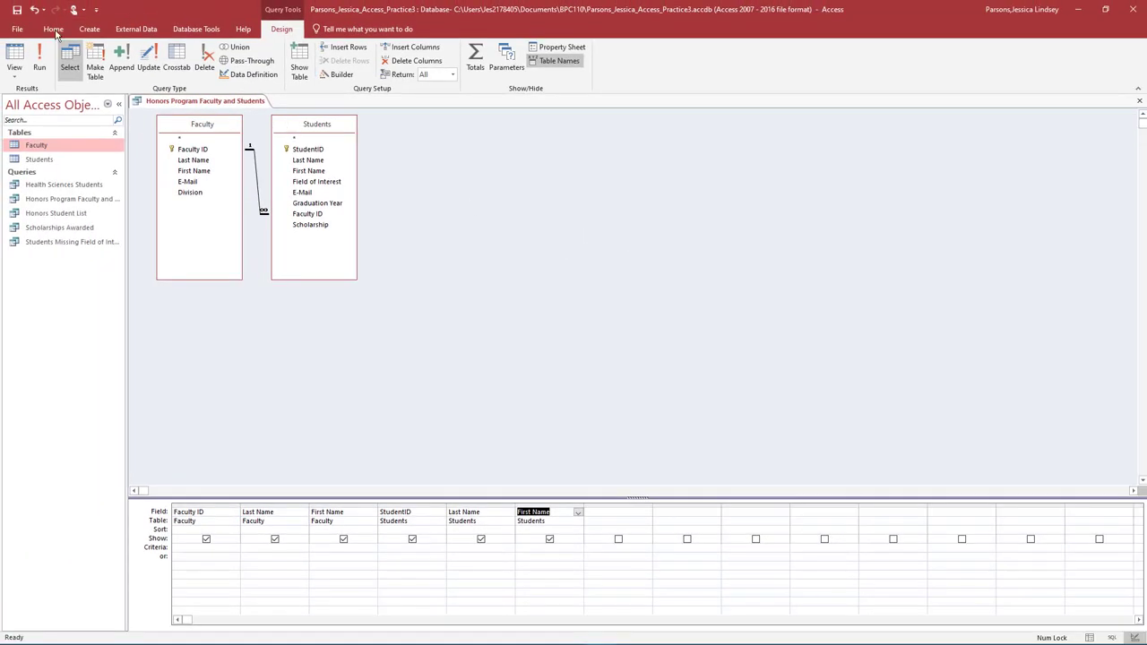
- Run the Honors Program Faculty and Students query and close it
left_click(39, 58)
right_click(230, 106)
left_click(246, 125)
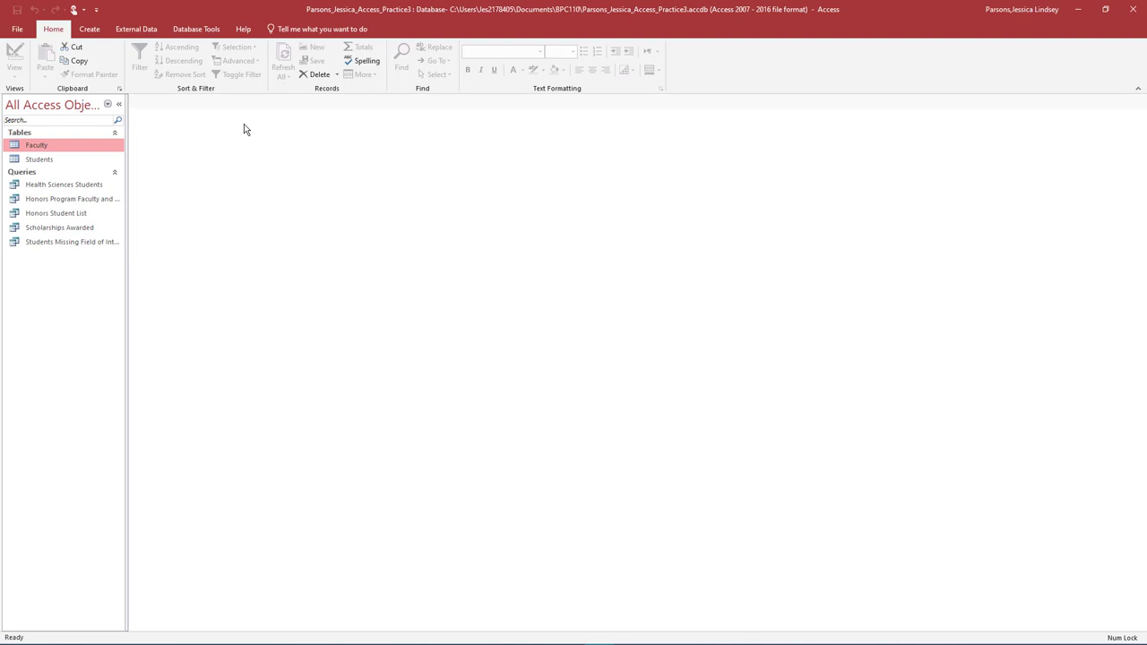
- Close the Practice3 database and quit Access
left_click(17, 30)
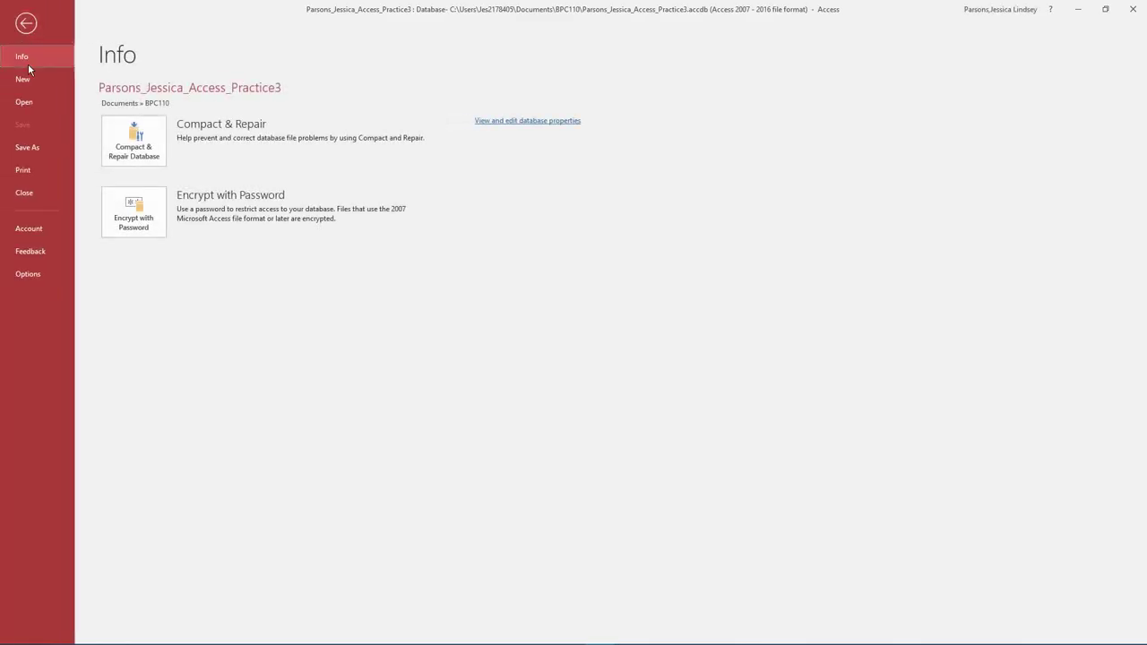
left_click(41, 193)
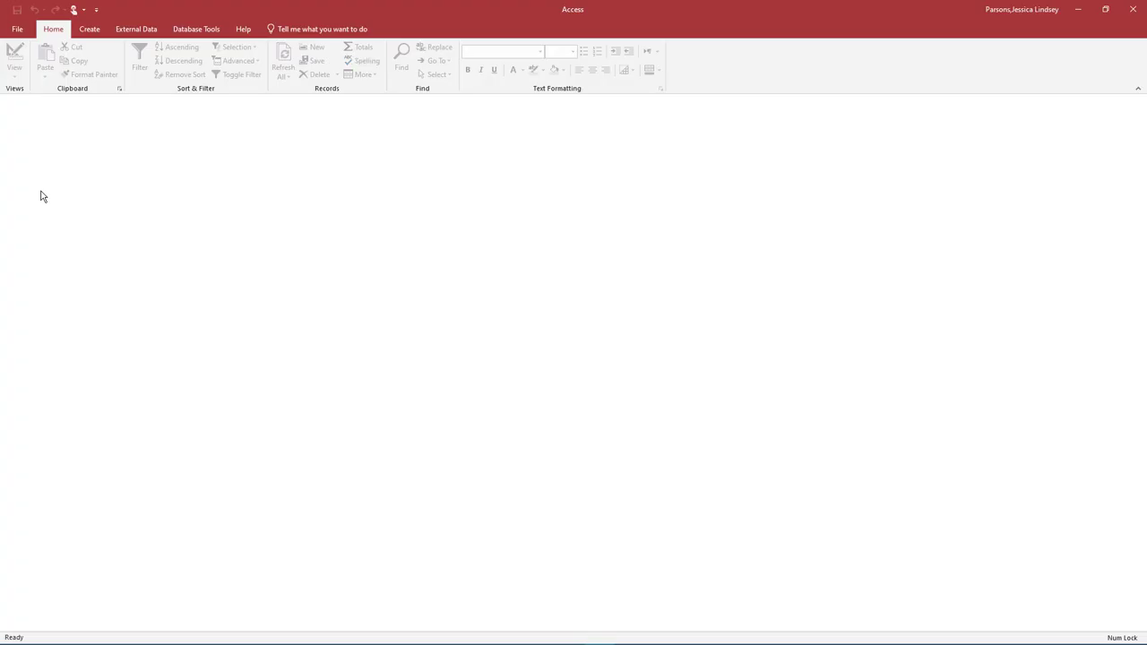
left_click(1134, 18)
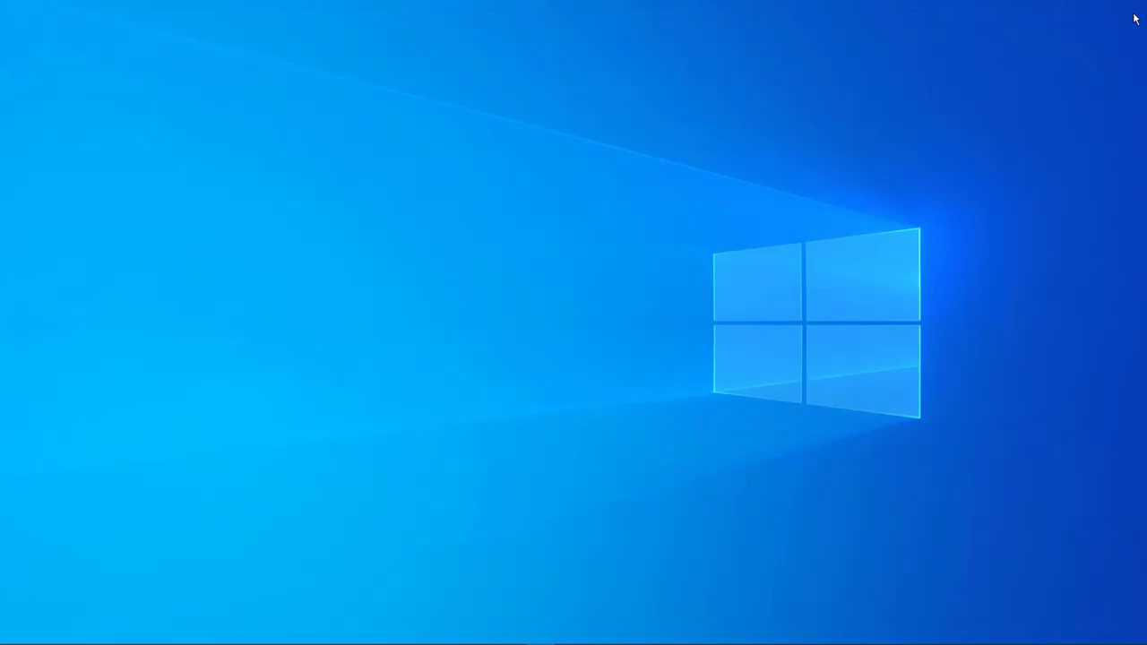